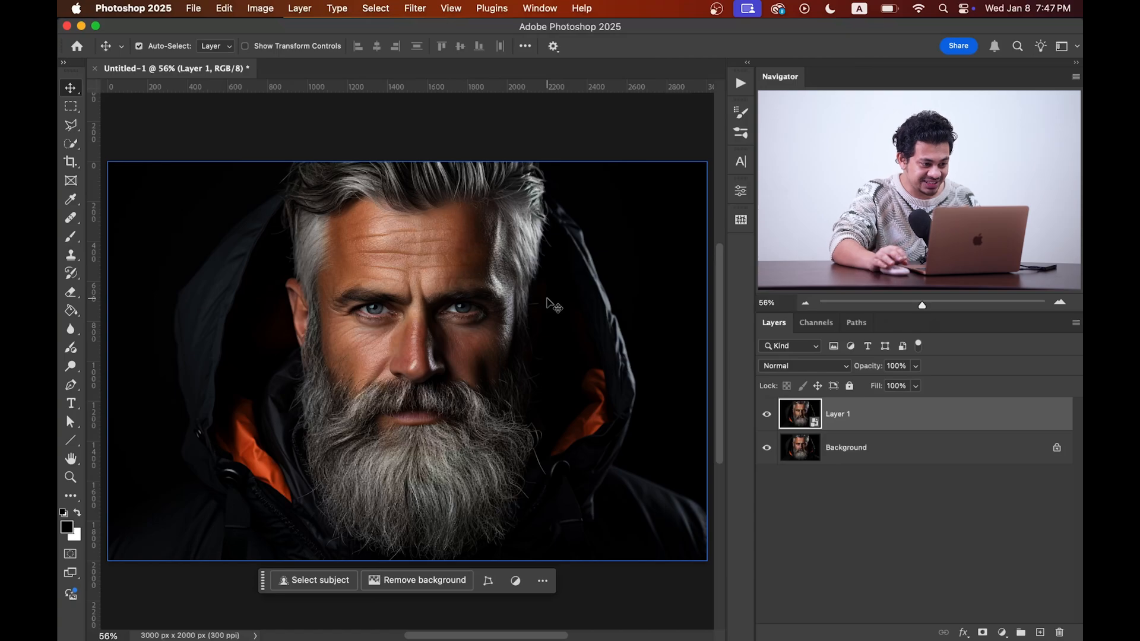
# Step: Apply Shadows/Highlights to Layer 1 with the shadows amount at 40% and highlights at 0%
pyautogui.click(410, 11)
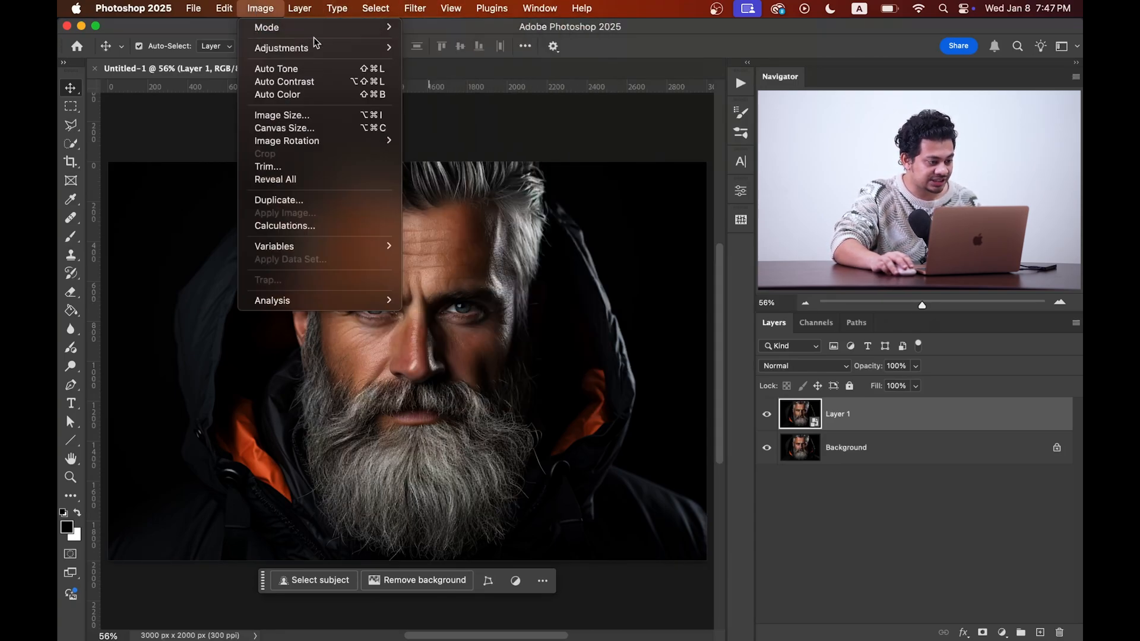
pyautogui.moveTo(308, 53)
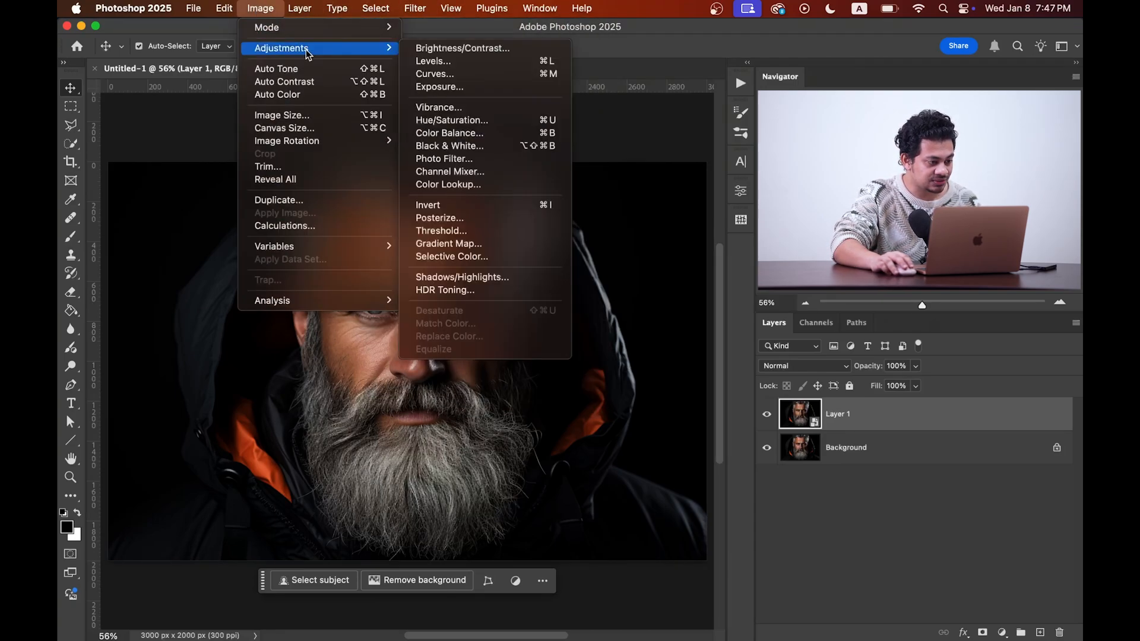
pyautogui.click(466, 279)
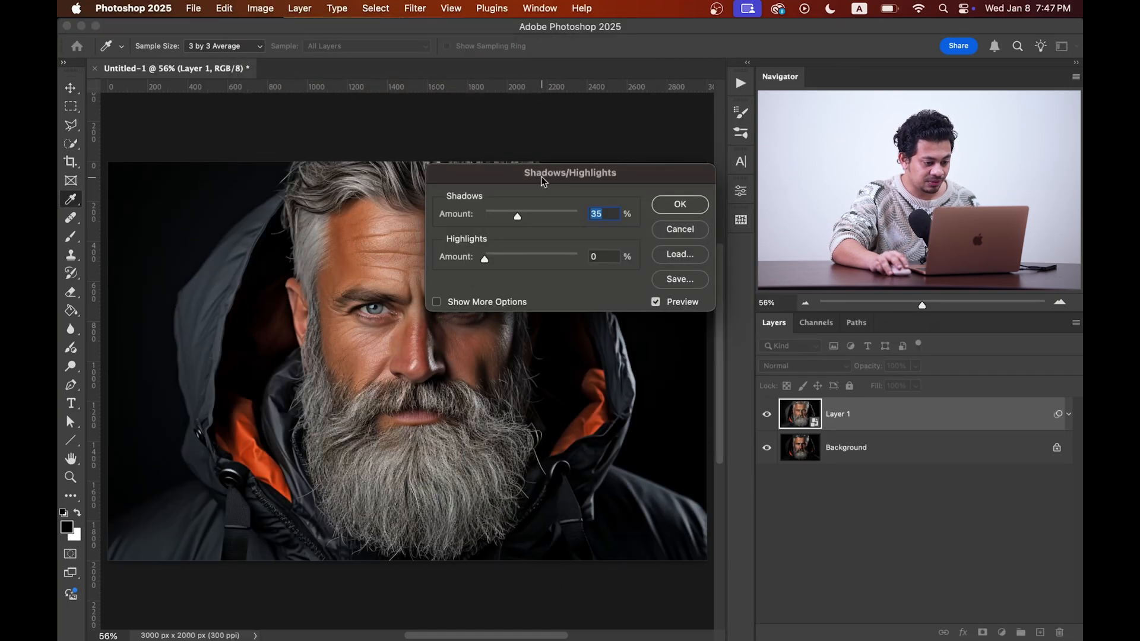
pyautogui.moveTo(522, 218); pyautogui.dragTo(522, 216)
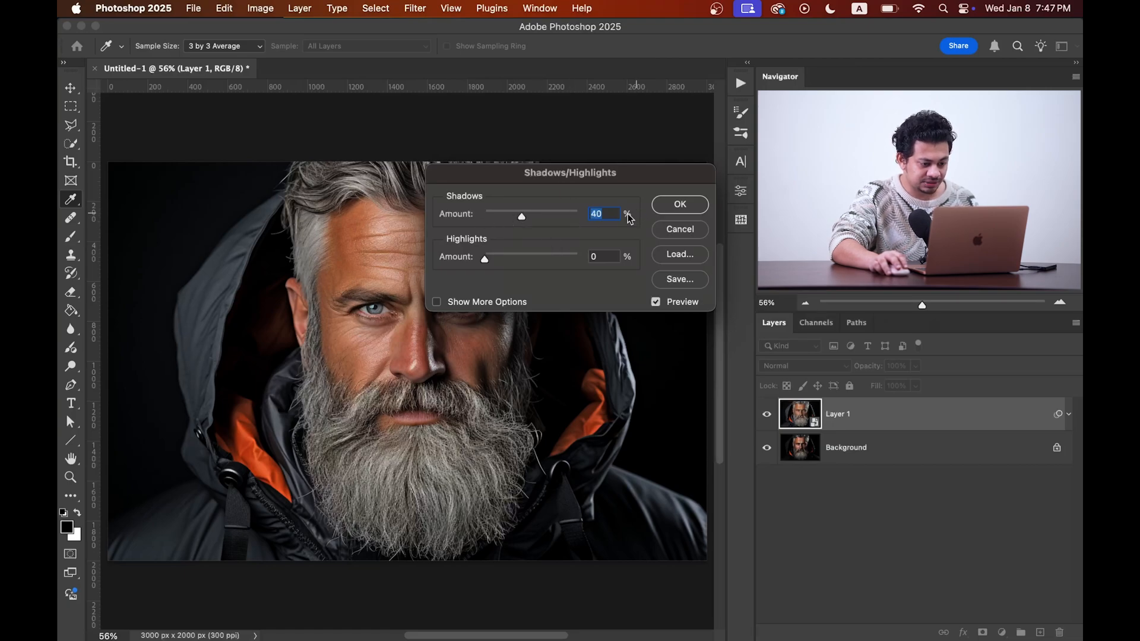
pyautogui.click(682, 207)
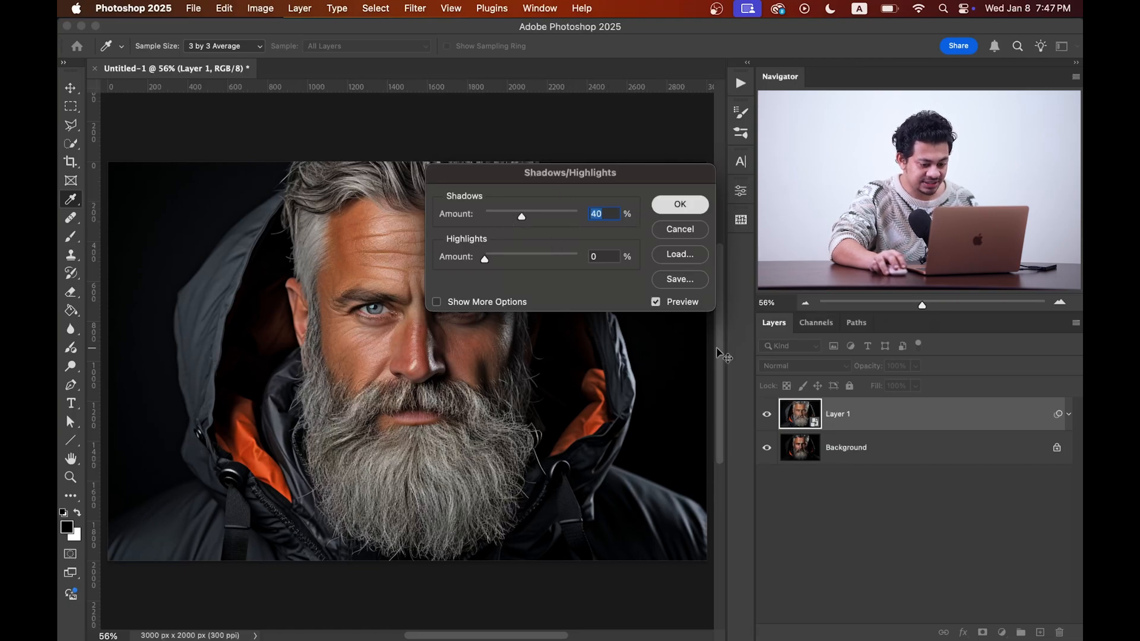
pyautogui.click(765, 416)
pyautogui.click(765, 417)
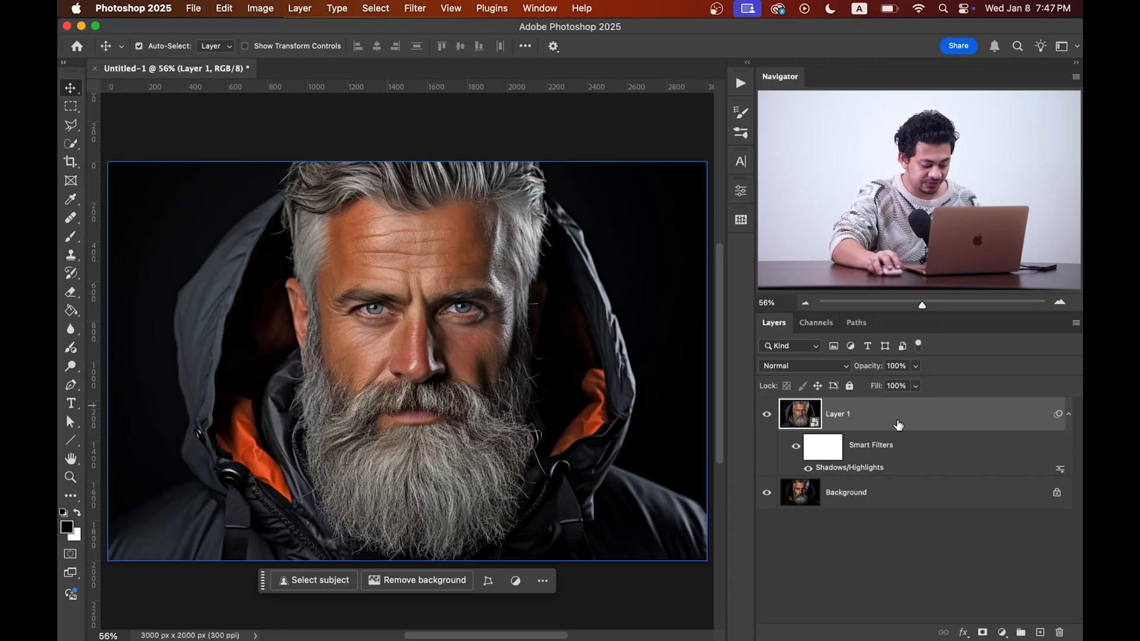
# Step: Apply an Unsharp Mask filter with amount 20%, radius 2.0 pixels and threshold 0 levels
pyautogui.click(415, 7)
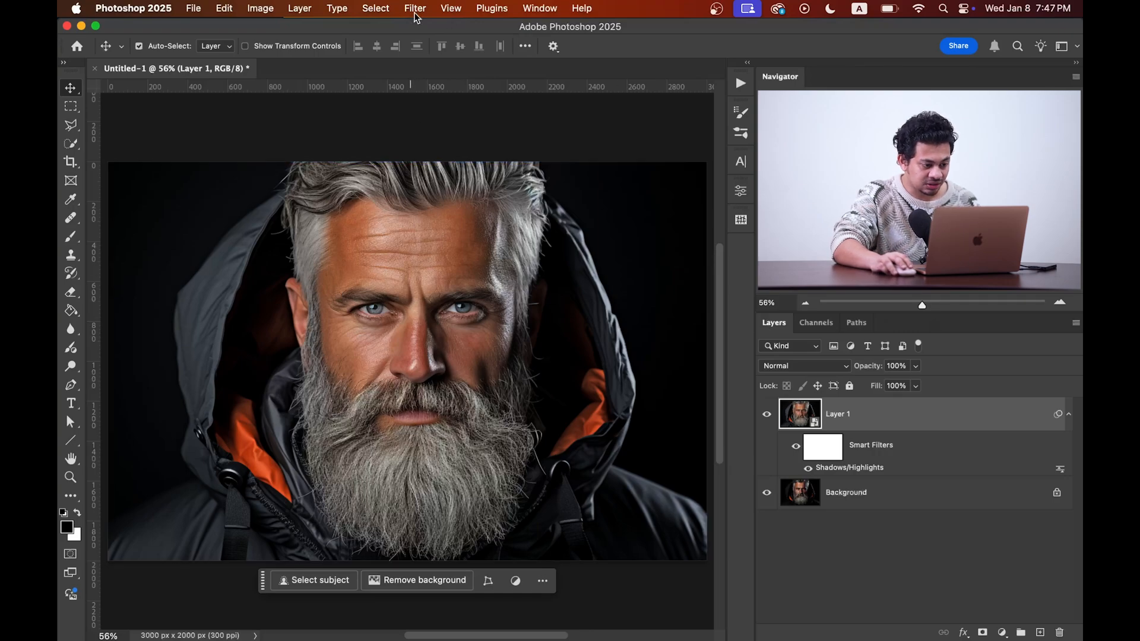
pyautogui.moveTo(465, 290)
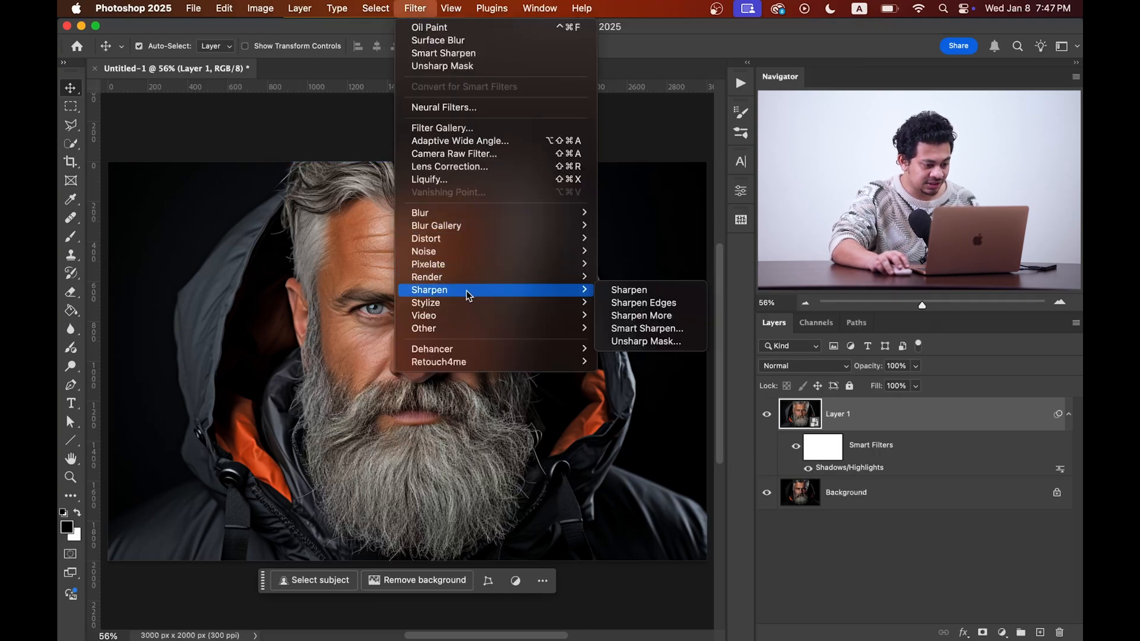
pyautogui.click(644, 343)
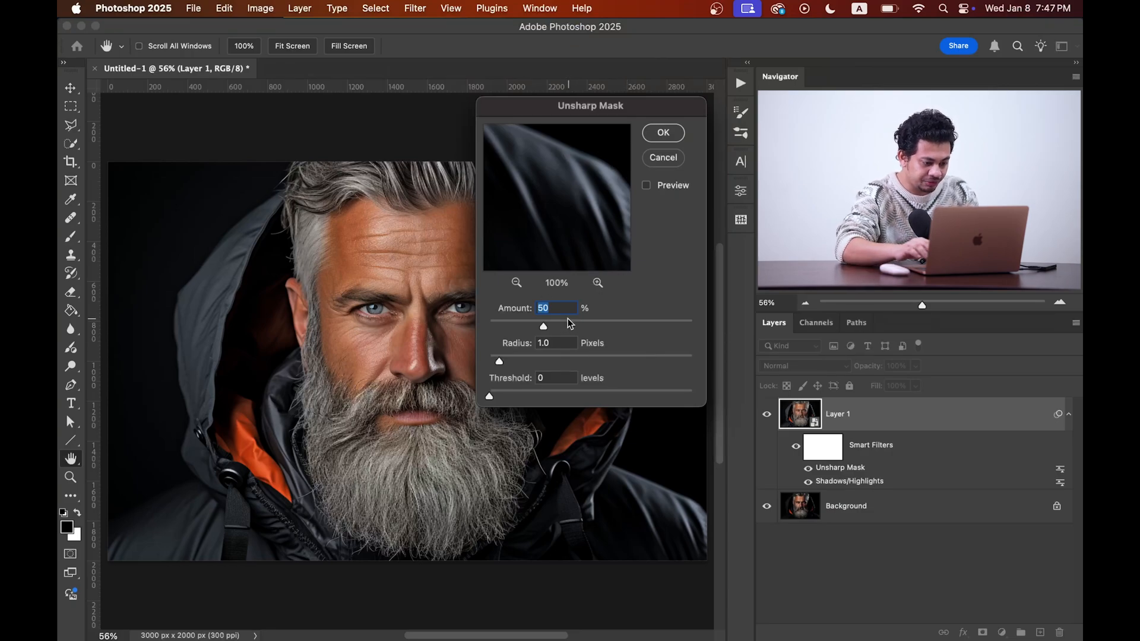
pyautogui.write('23')
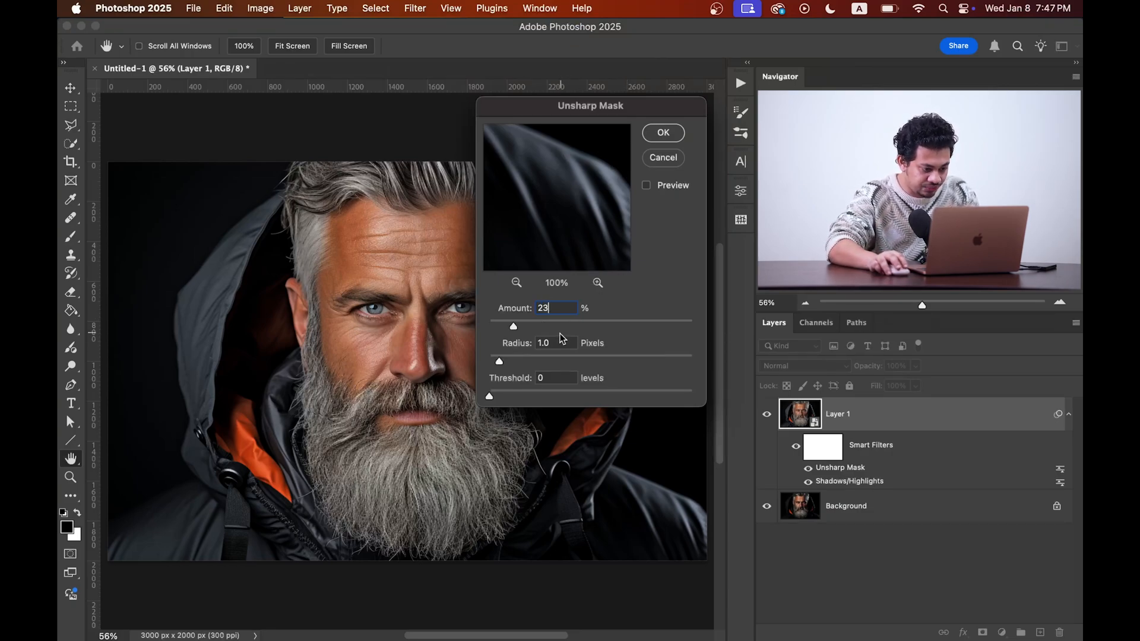
pyautogui.press('Tab')
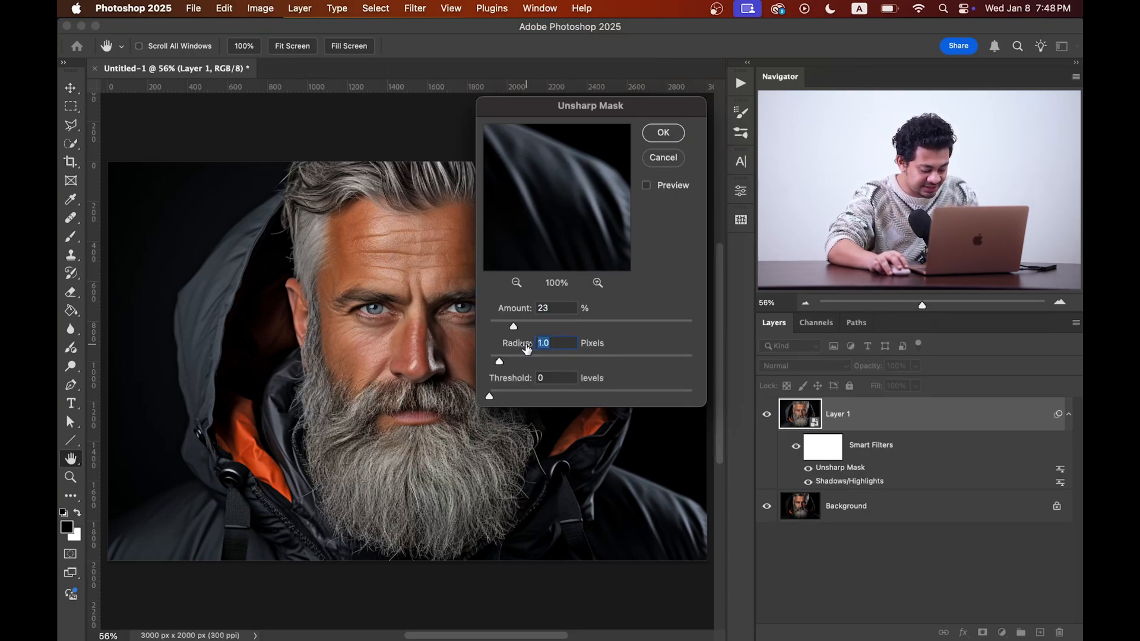
pyautogui.write('2')
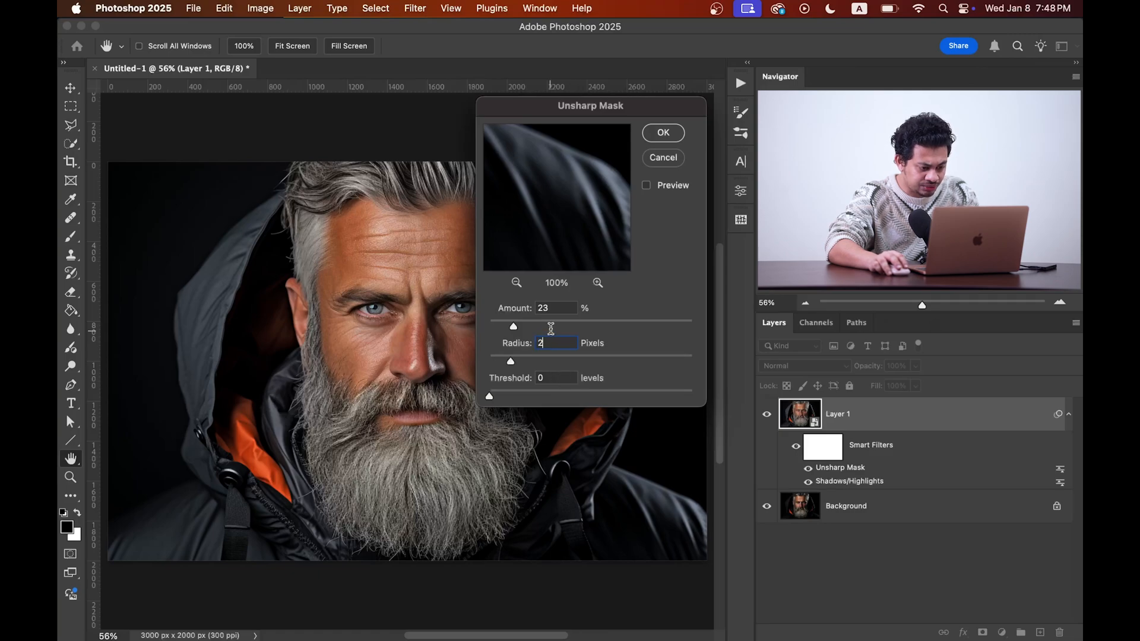
pyautogui.click(558, 308)
pyautogui.write('20')
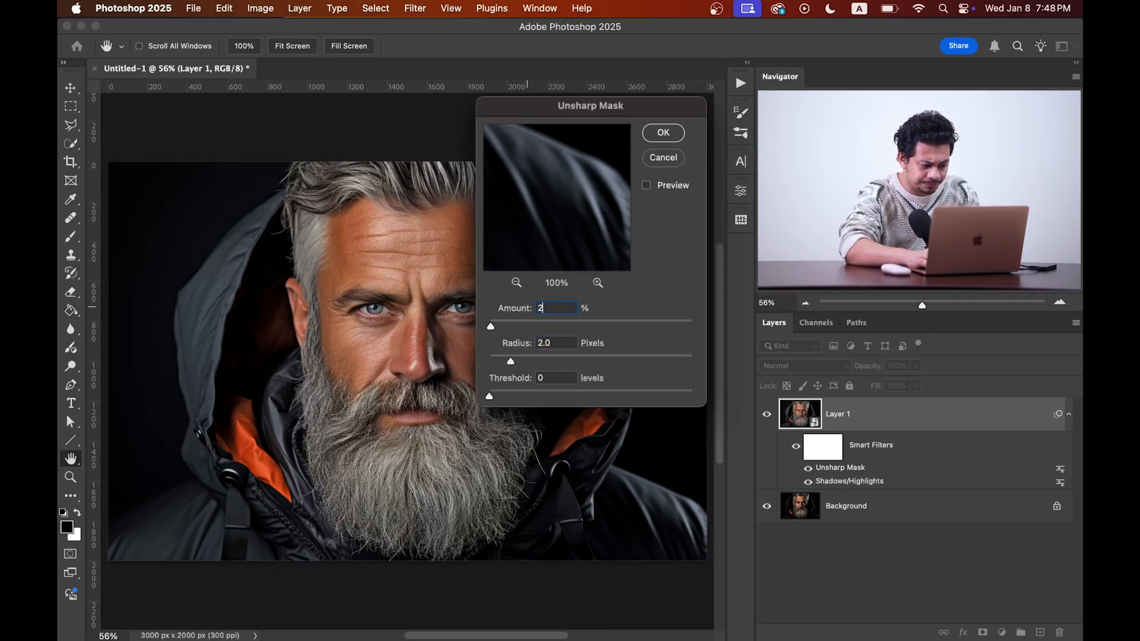
pyautogui.click(663, 133)
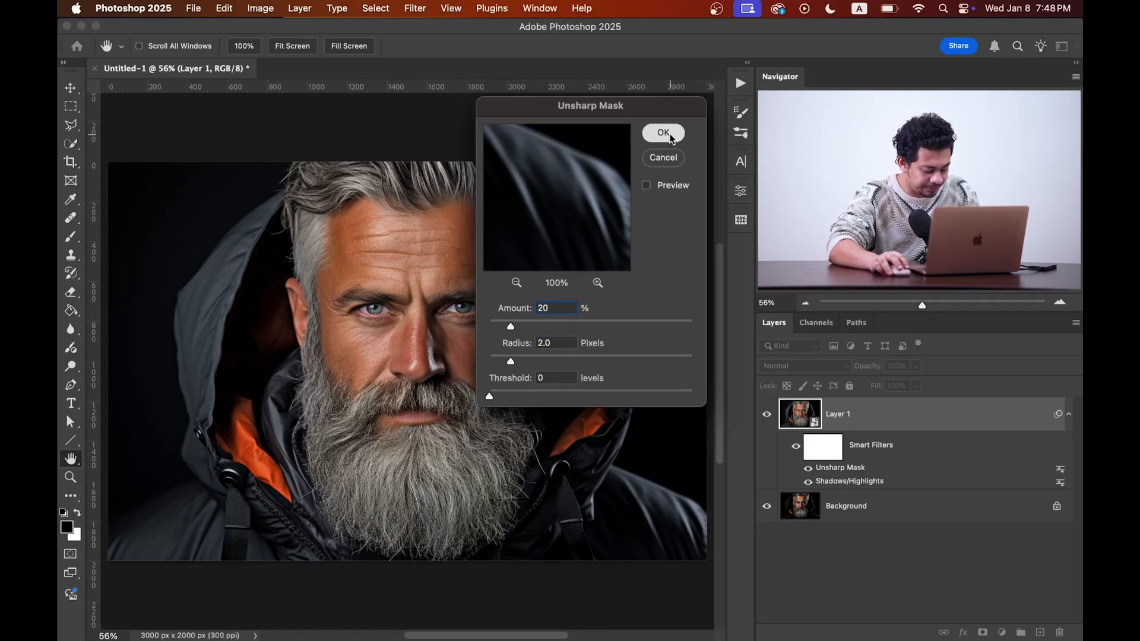
# Step: Apply the Oil Paint stylize filter with its default brush settings
pyautogui.click(409, 9)
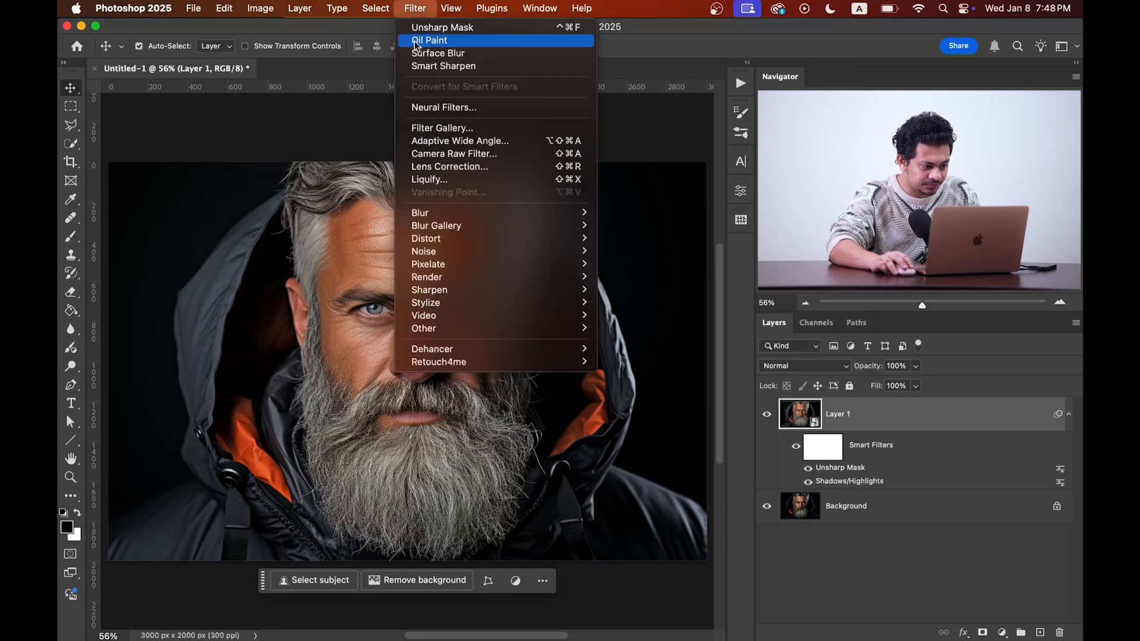
pyautogui.moveTo(493, 303)
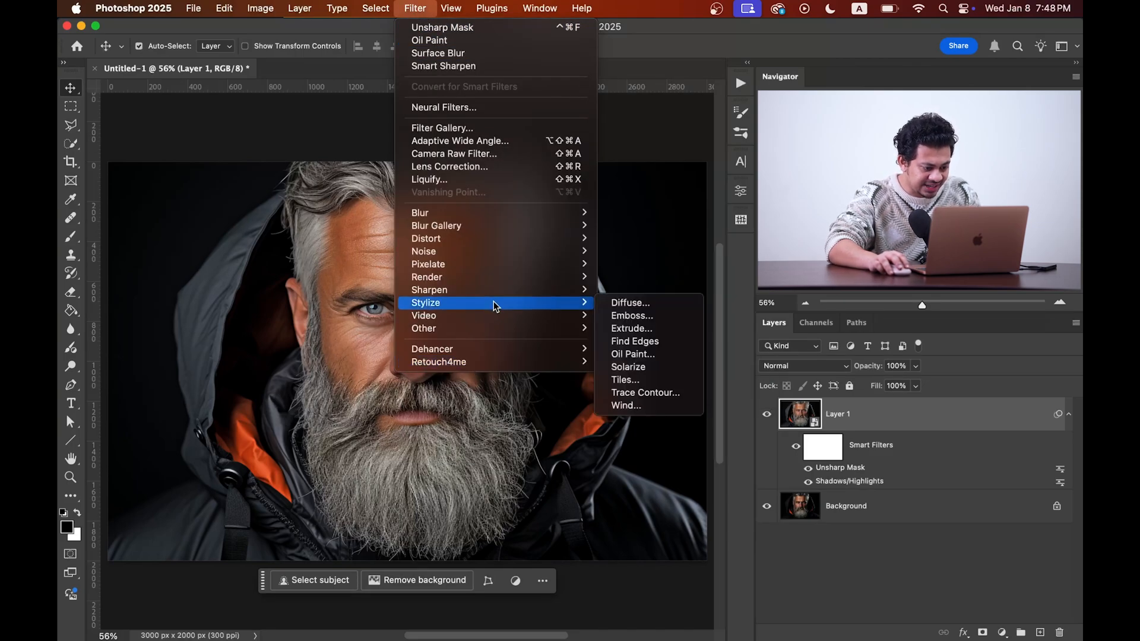
pyautogui.click(653, 355)
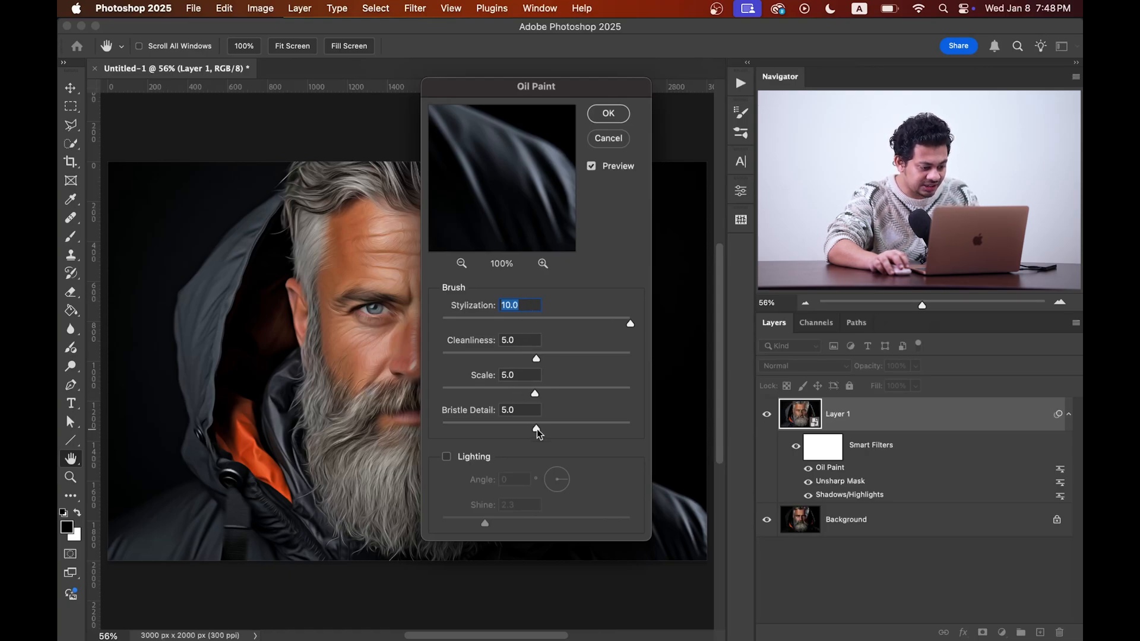
pyautogui.click(608, 114)
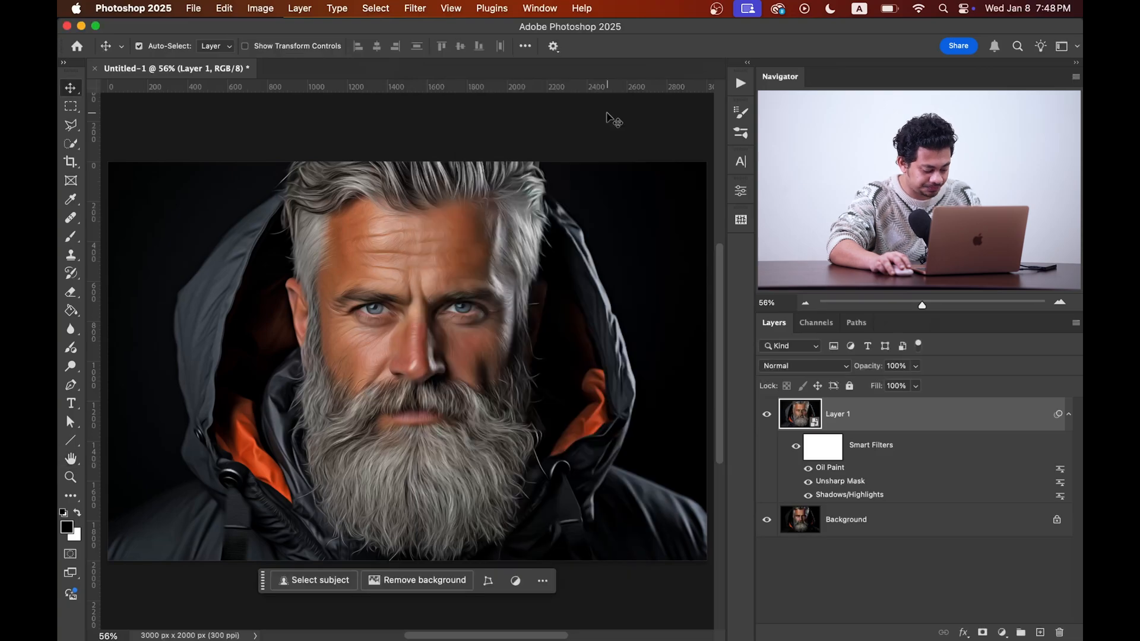
# Step: Add a second Unsharp Mask filter with amount 32% and radius 10 pixels
pyautogui.click(417, 10)
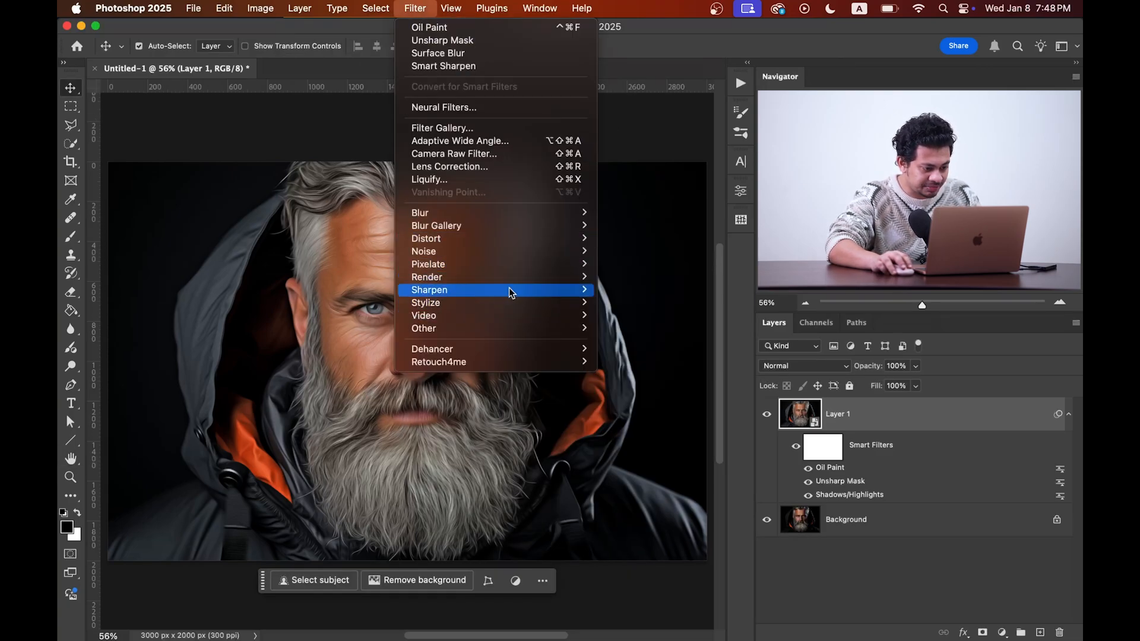
pyautogui.moveTo(508, 287)
pyautogui.click(636, 343)
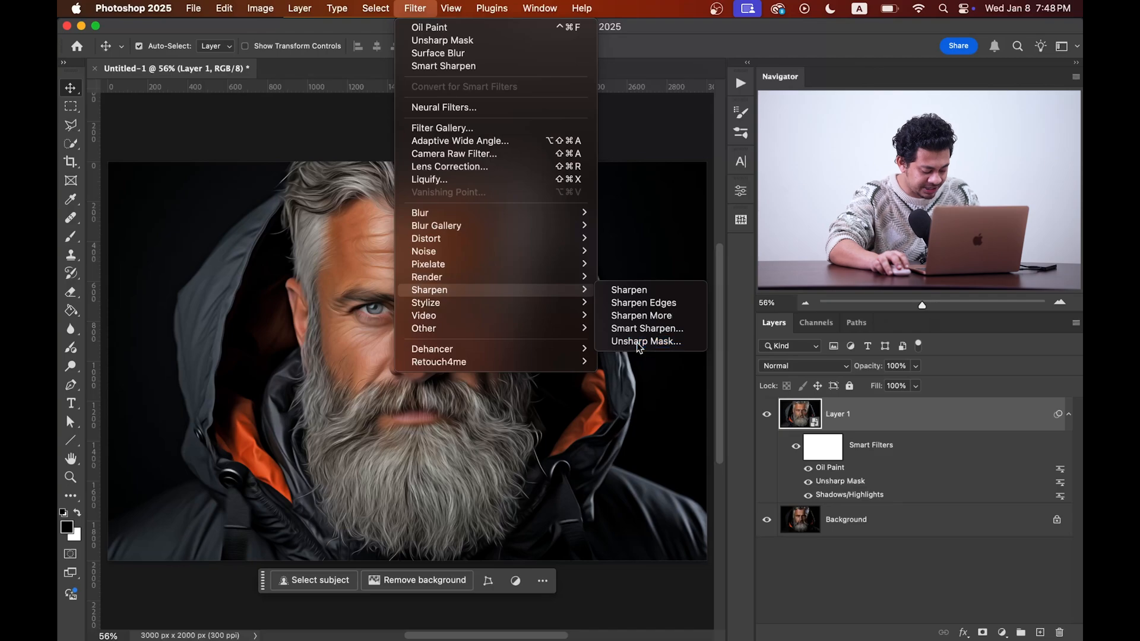
pyautogui.click(559, 309)
pyautogui.moveTo(559, 309); pyautogui.dragTo(527, 308)
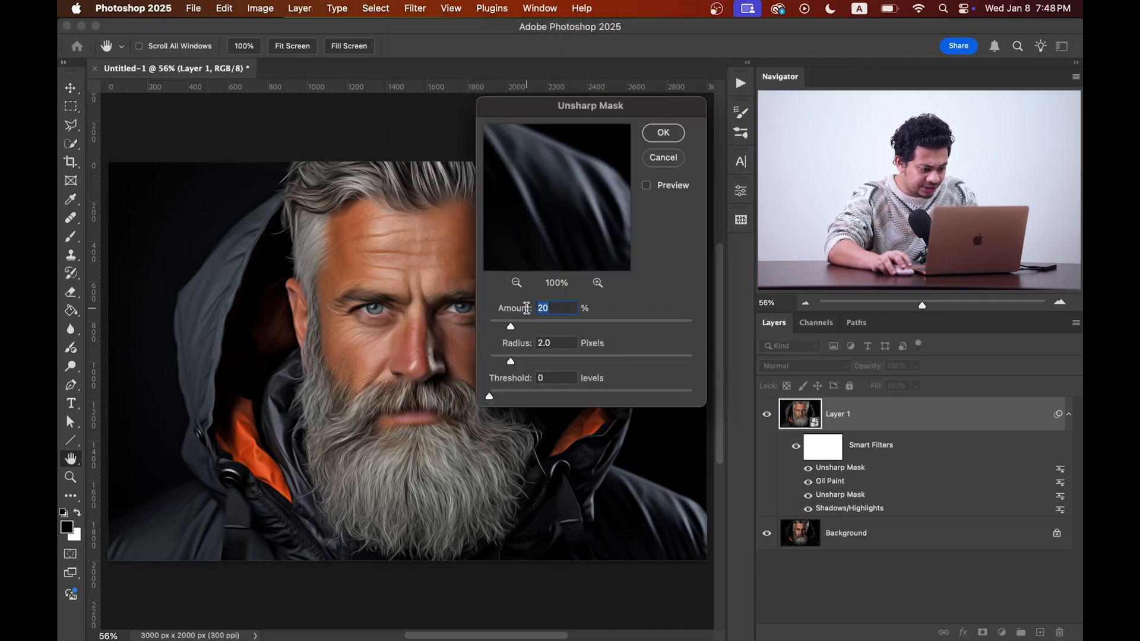
pyautogui.write('3')
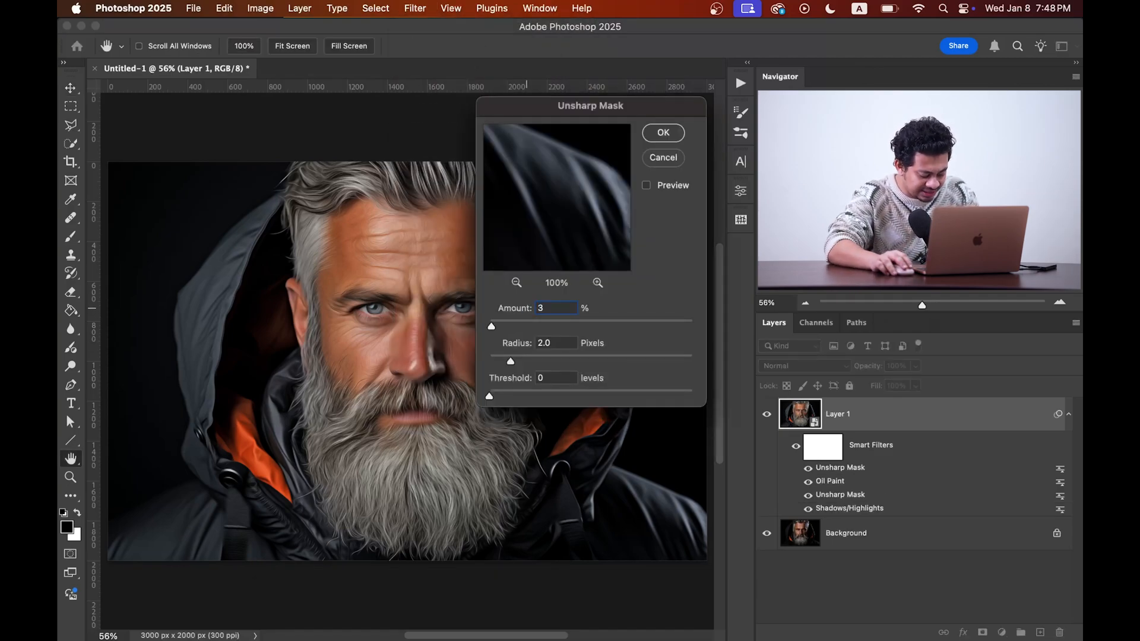
pyautogui.write('2')
pyautogui.press('Tab')
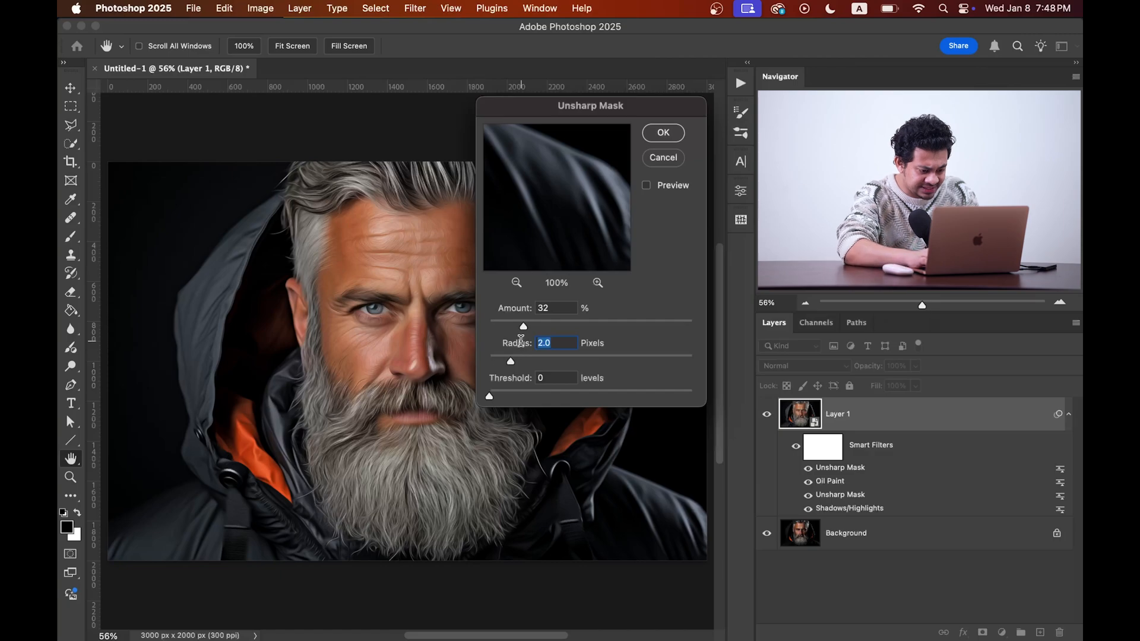
pyautogui.write('10')
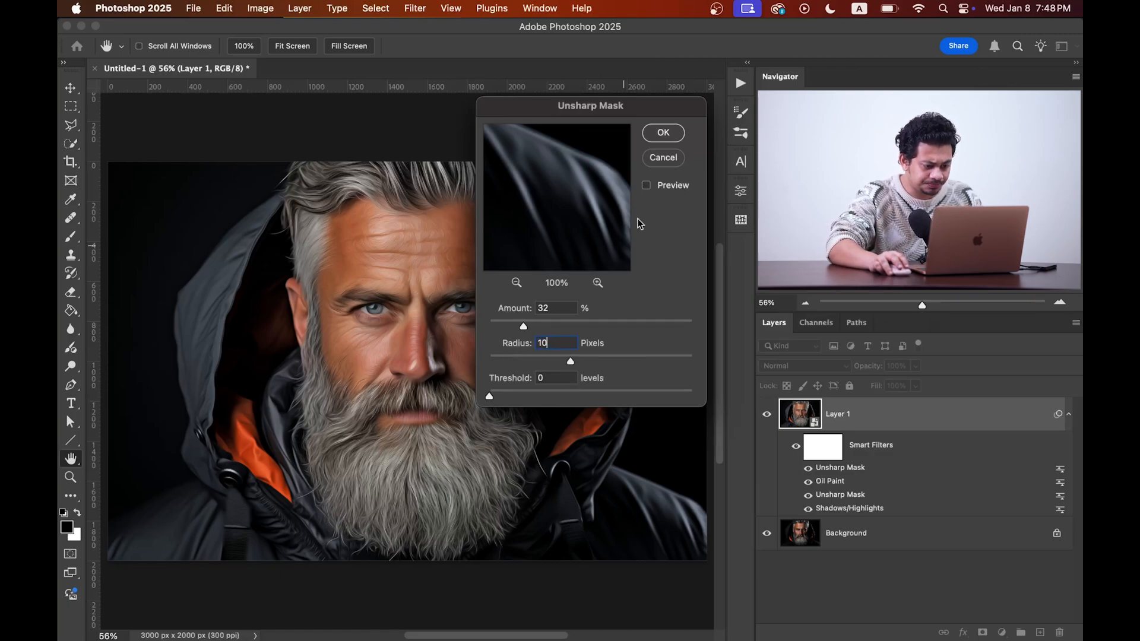
pyautogui.click(665, 135)
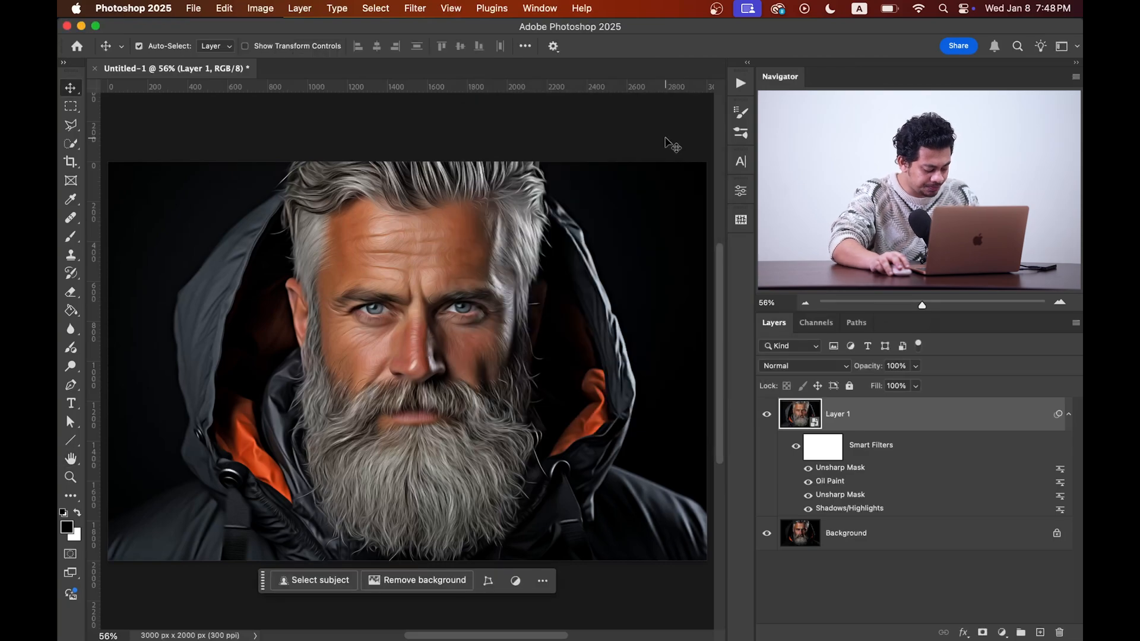
# Step: Add a second Oil Paint filter with stylization 5, cleanliness 0, scale 0.1 and bristle detail 0
pyautogui.click(425, 10)
pyautogui.moveTo(504, 302)
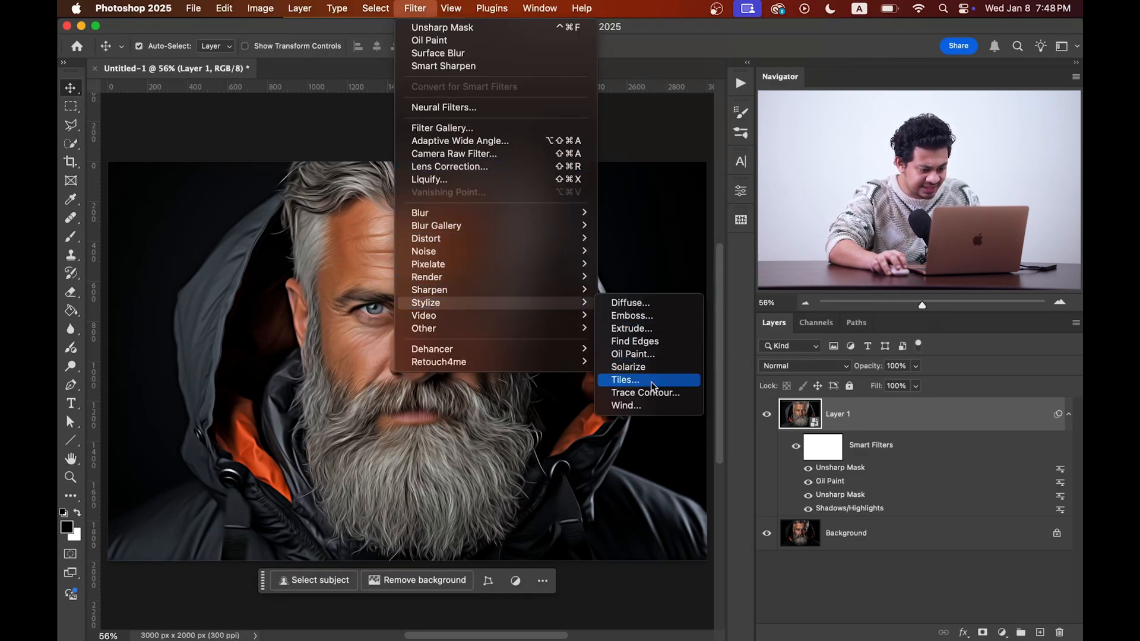
pyautogui.click(645, 358)
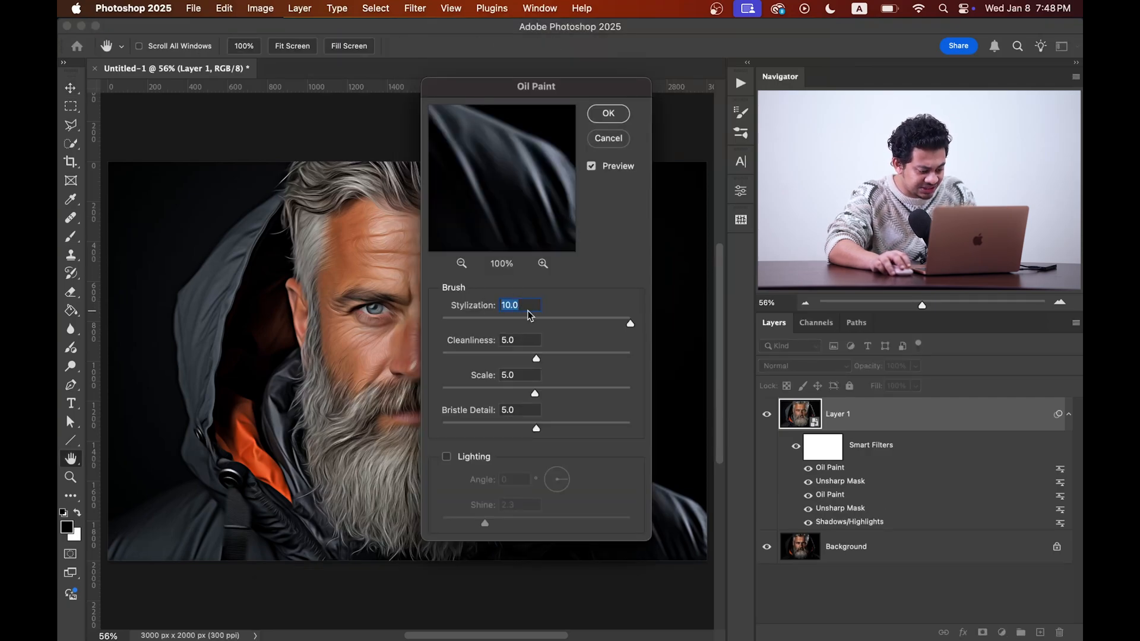
pyautogui.write('5')
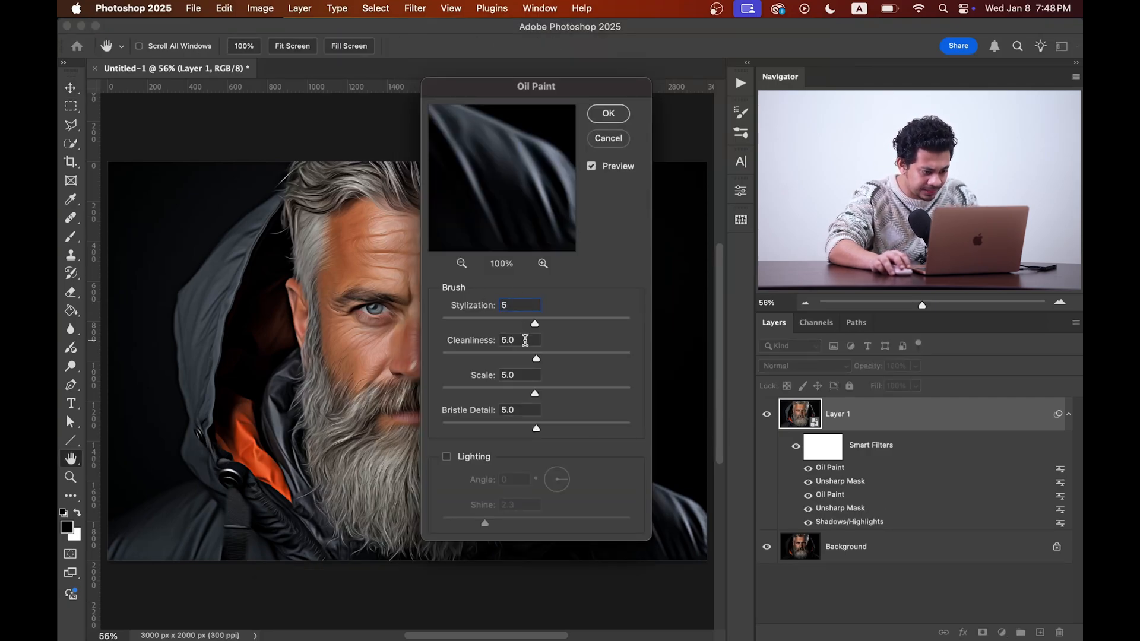
pyautogui.press('Tab')
pyautogui.write('0')
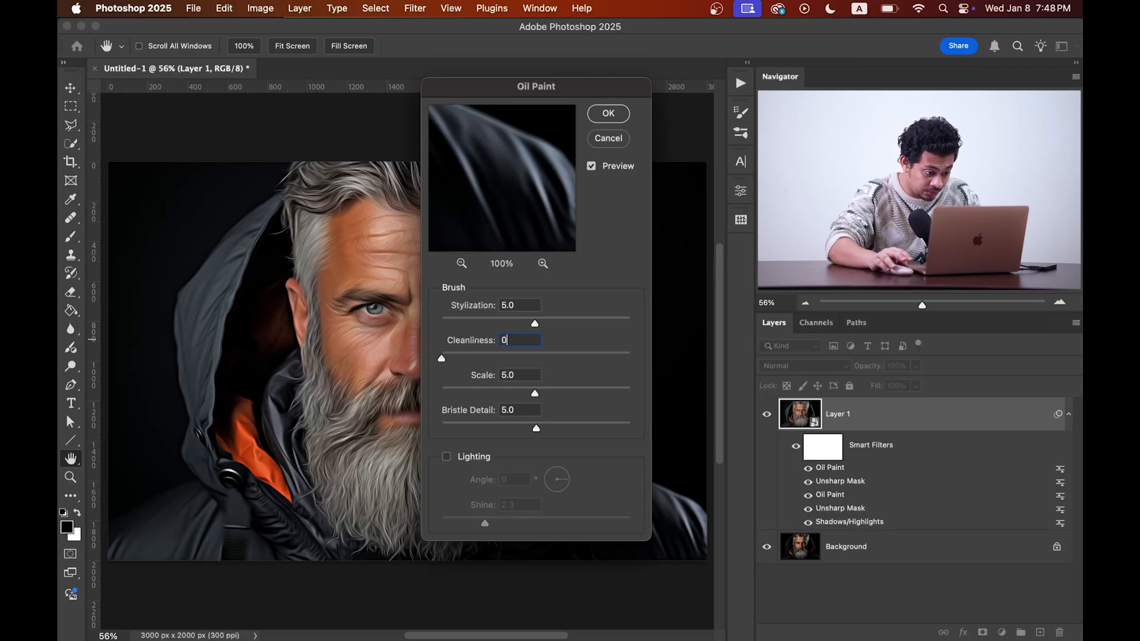
pyautogui.doubleClick(525, 372)
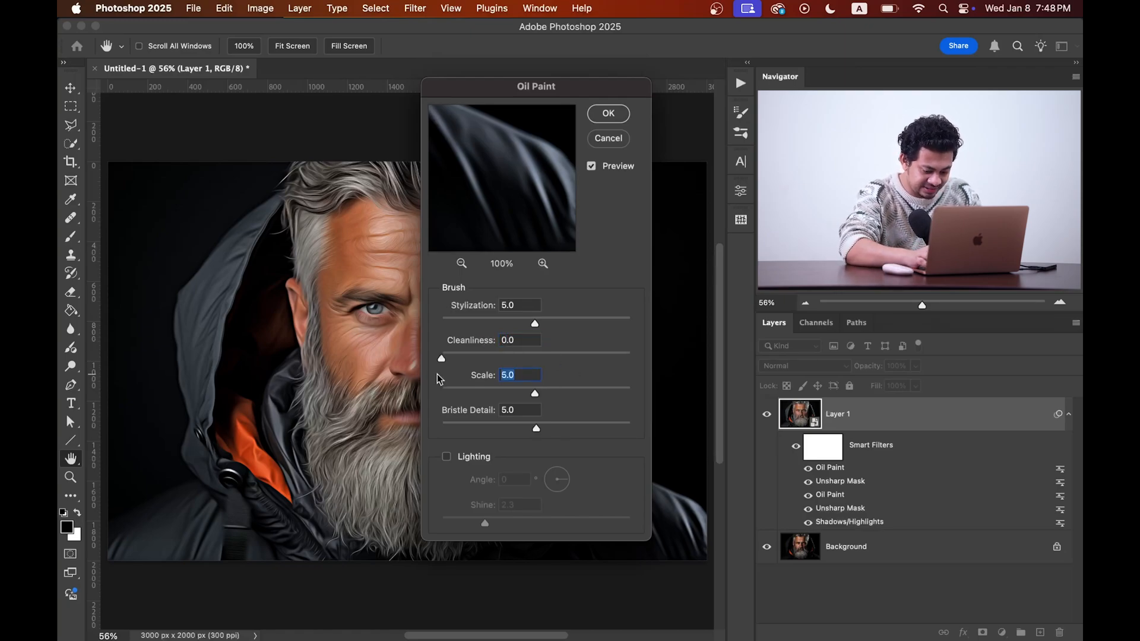
pyautogui.write('0.1')
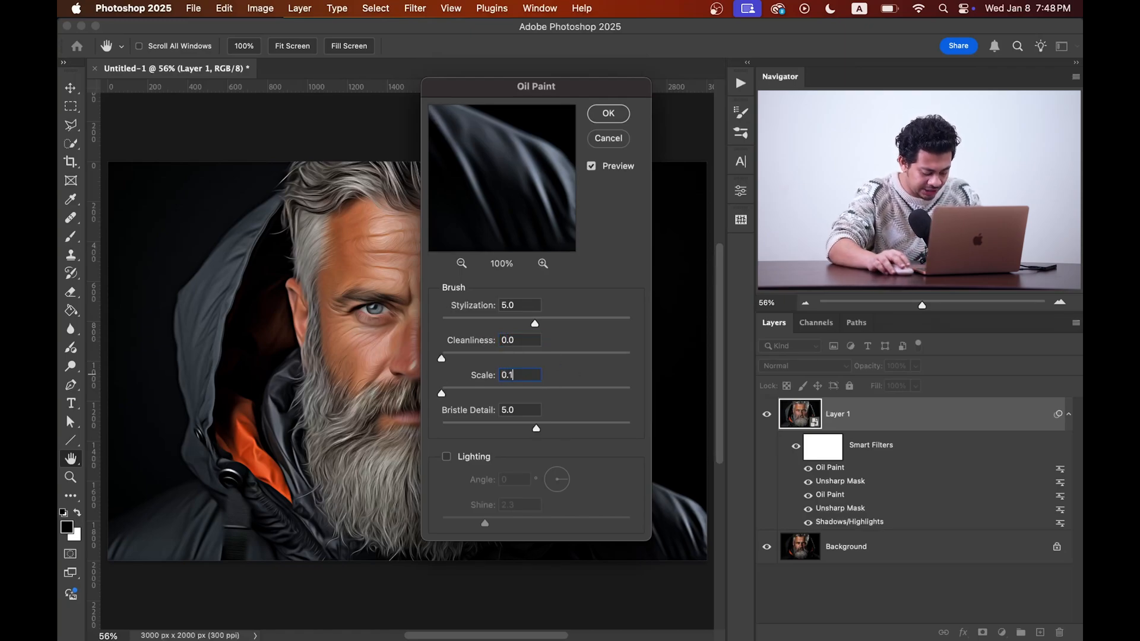
pyautogui.doubleClick(518, 409)
pyautogui.write('0')
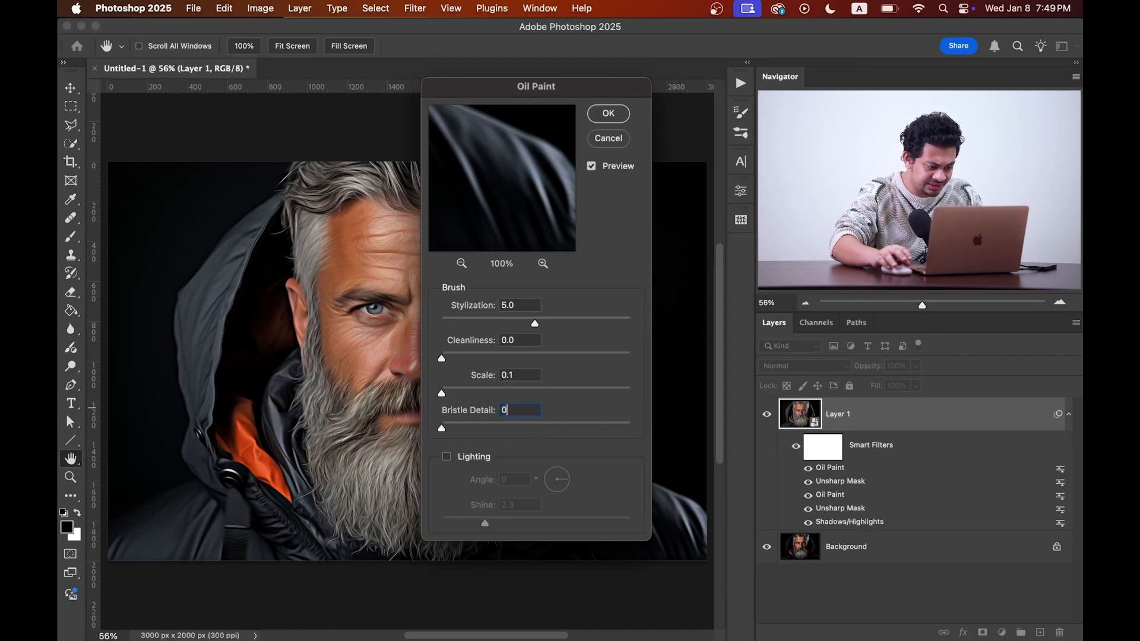
pyautogui.click(609, 115)
# Step: Apply a Smart Sharpen filter with amount 200% and radius 2.0 px
pyautogui.click(426, 10)
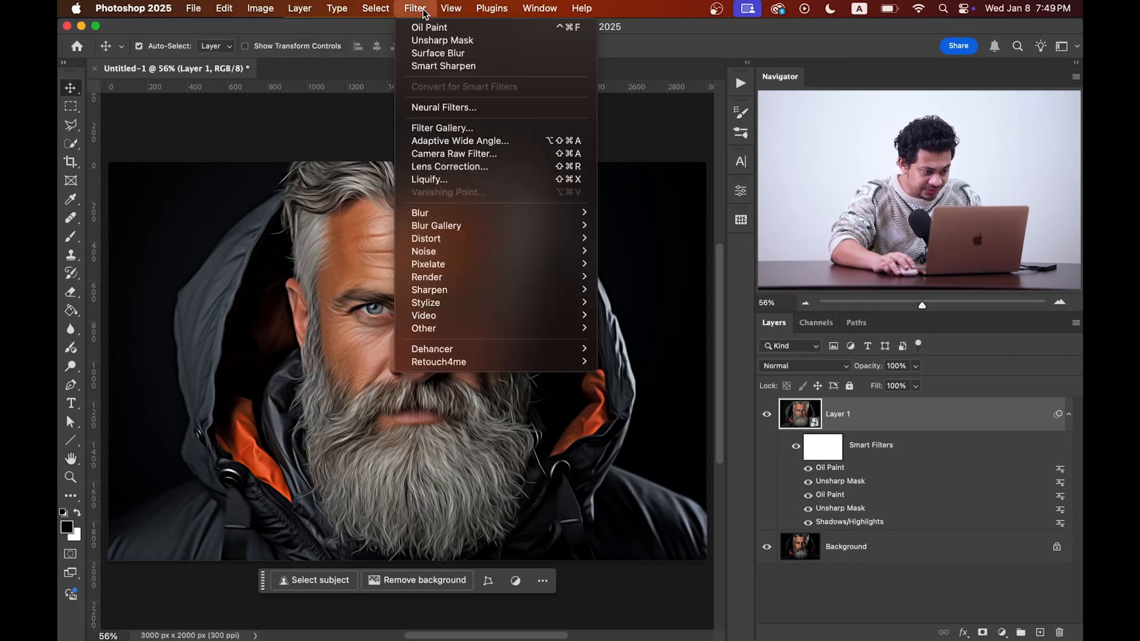
pyautogui.moveTo(483, 289)
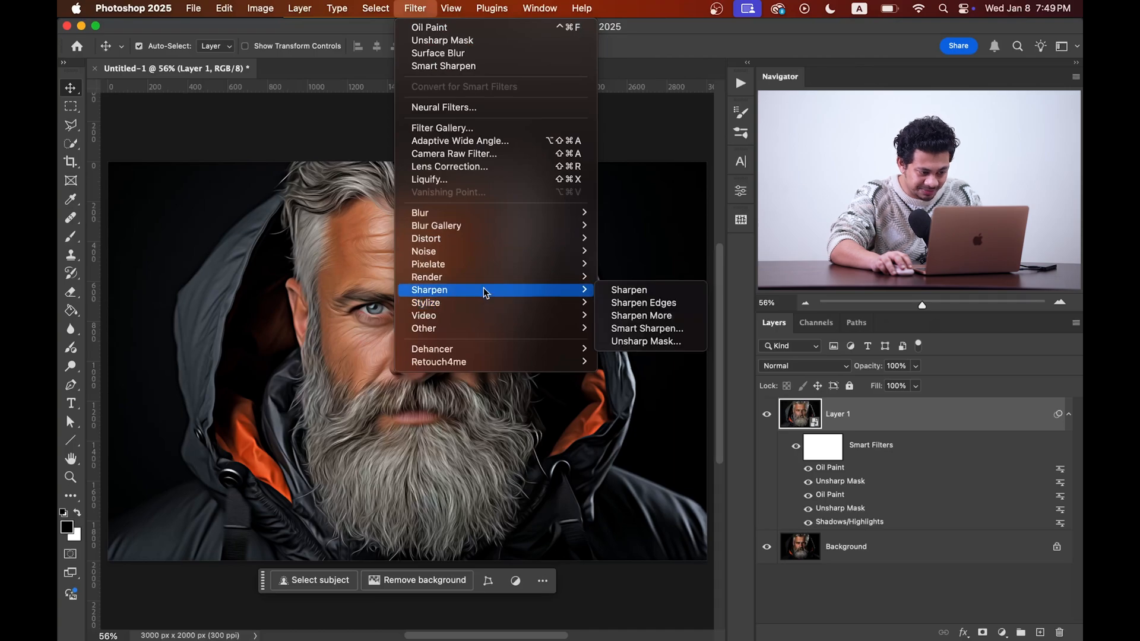
pyautogui.click(647, 328)
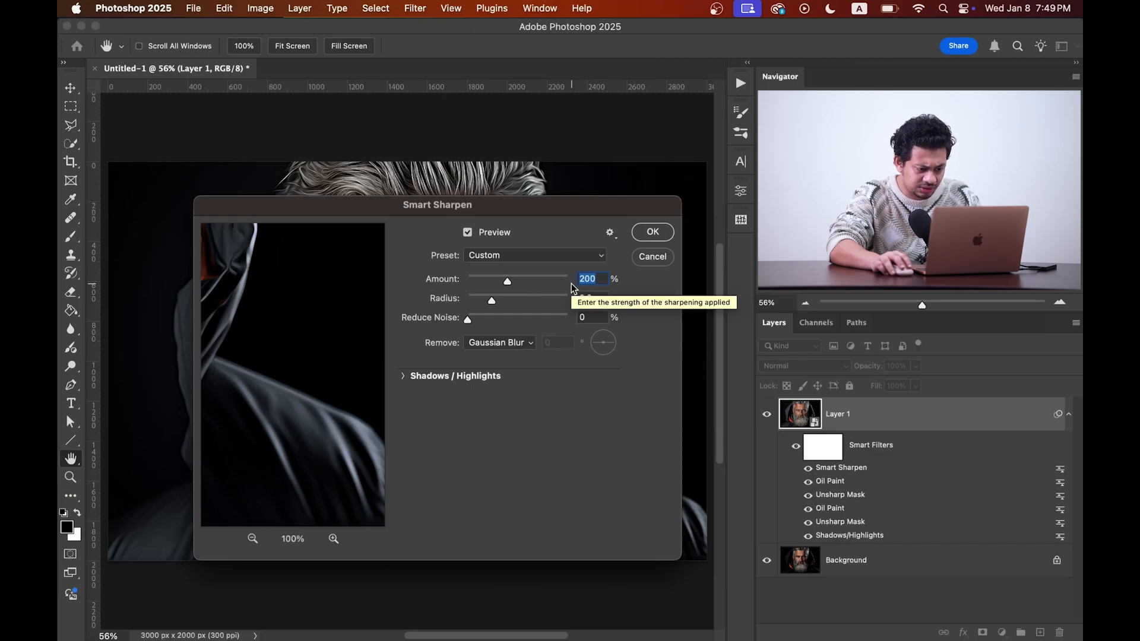
pyautogui.press('Tab')
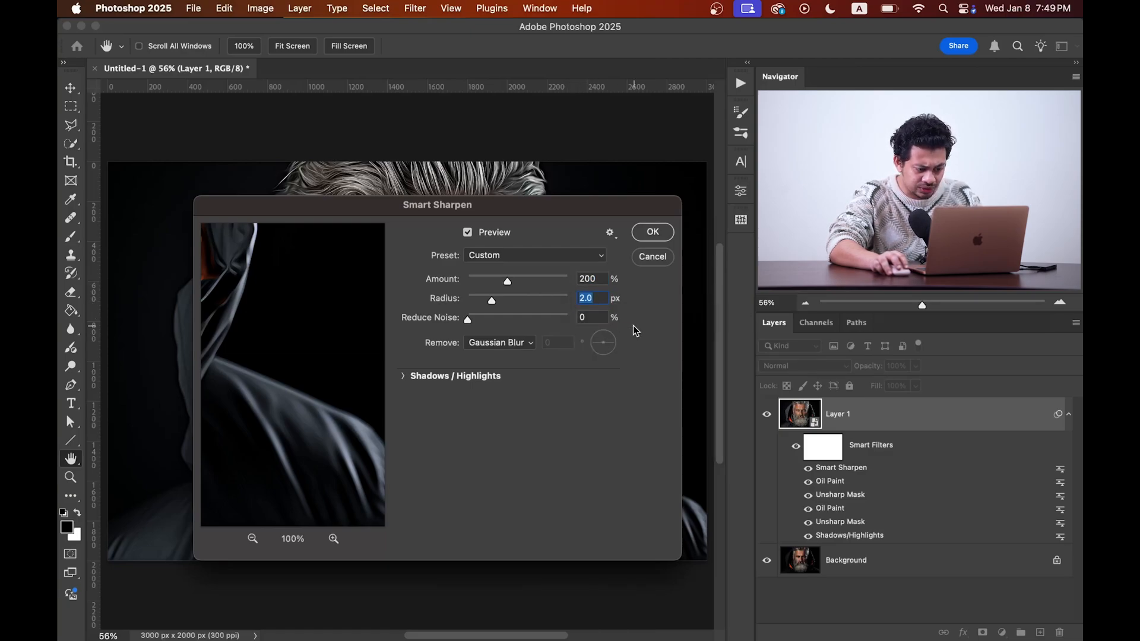
pyautogui.click(655, 232)
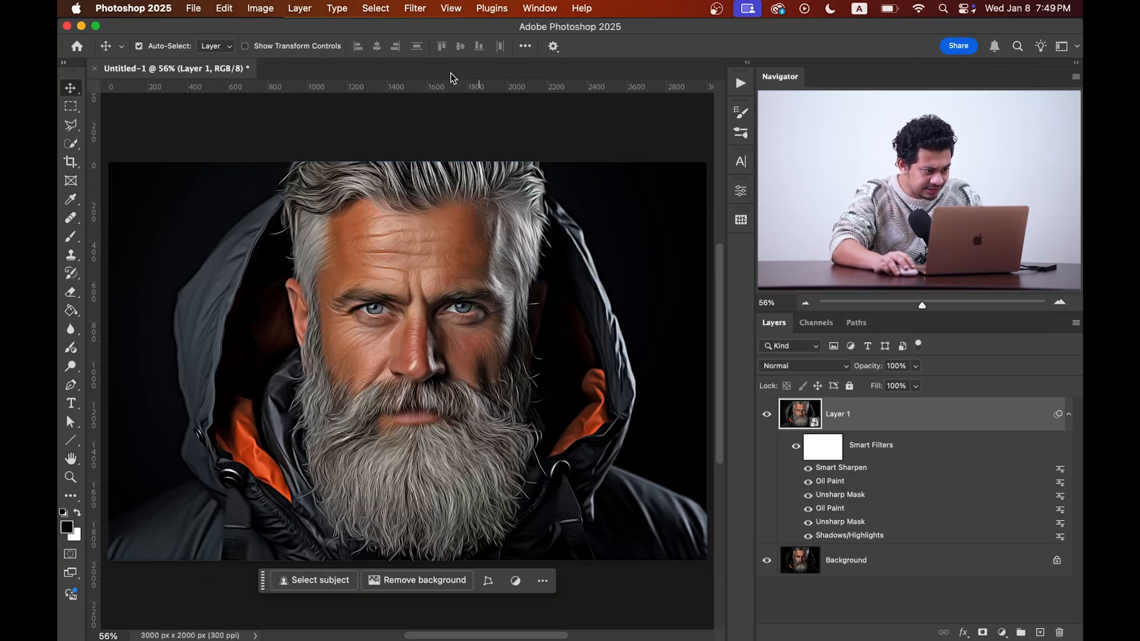
# Step: Apply a Surface Blur filter with radius 5 pixels and threshold 8 levels
pyautogui.click(422, 9)
pyautogui.moveTo(495, 211)
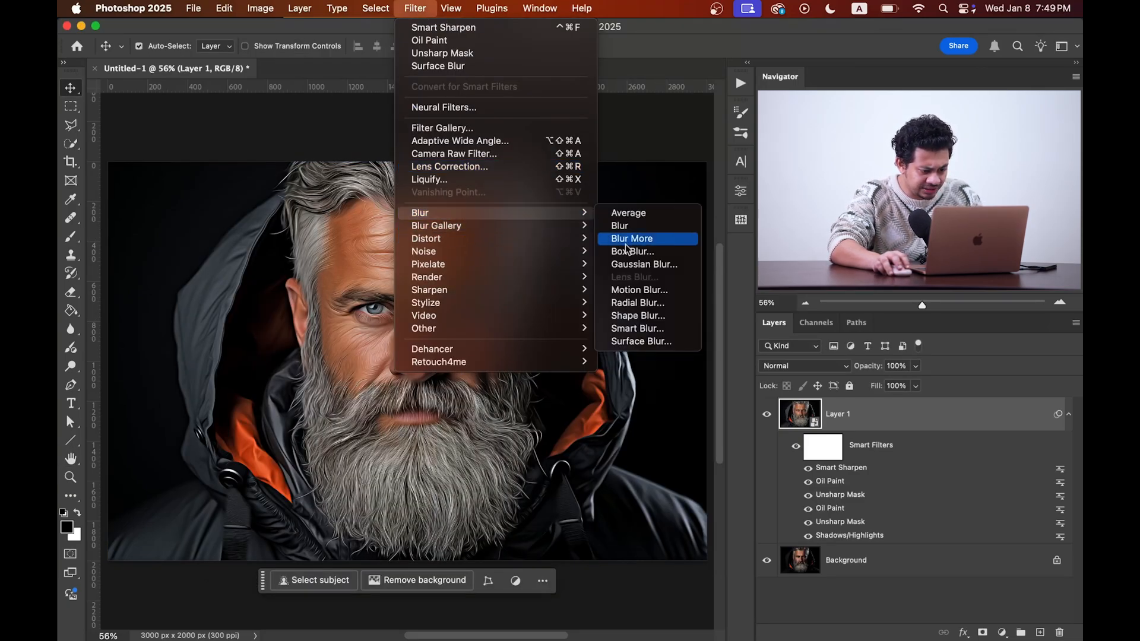
pyautogui.click(655, 345)
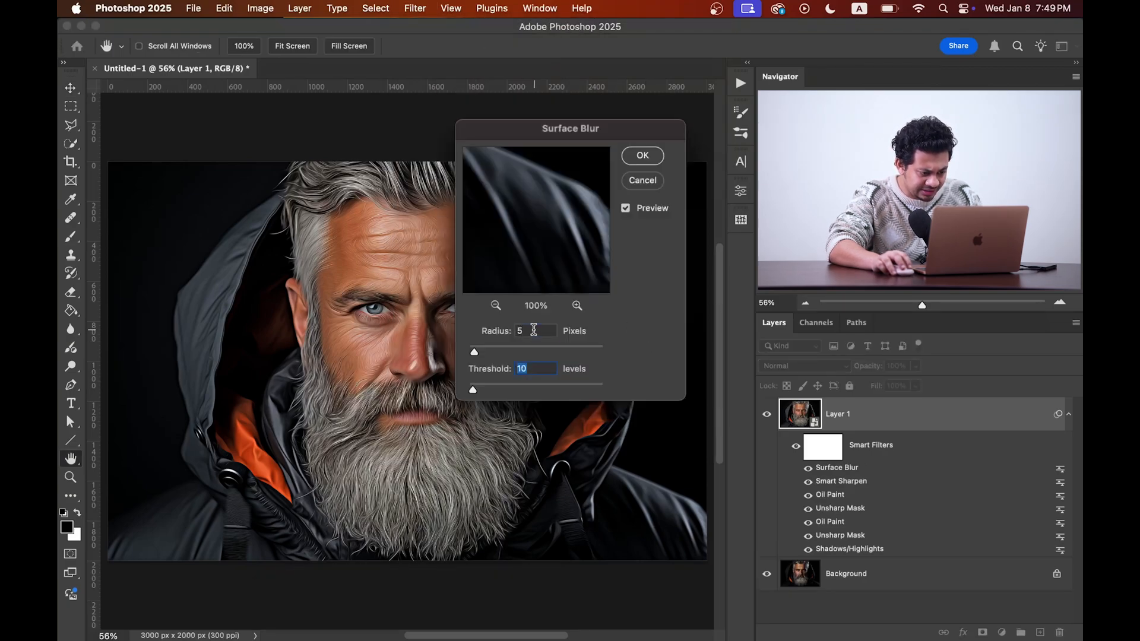
pyautogui.doubleClick(533, 330)
pyautogui.doubleClick(539, 372)
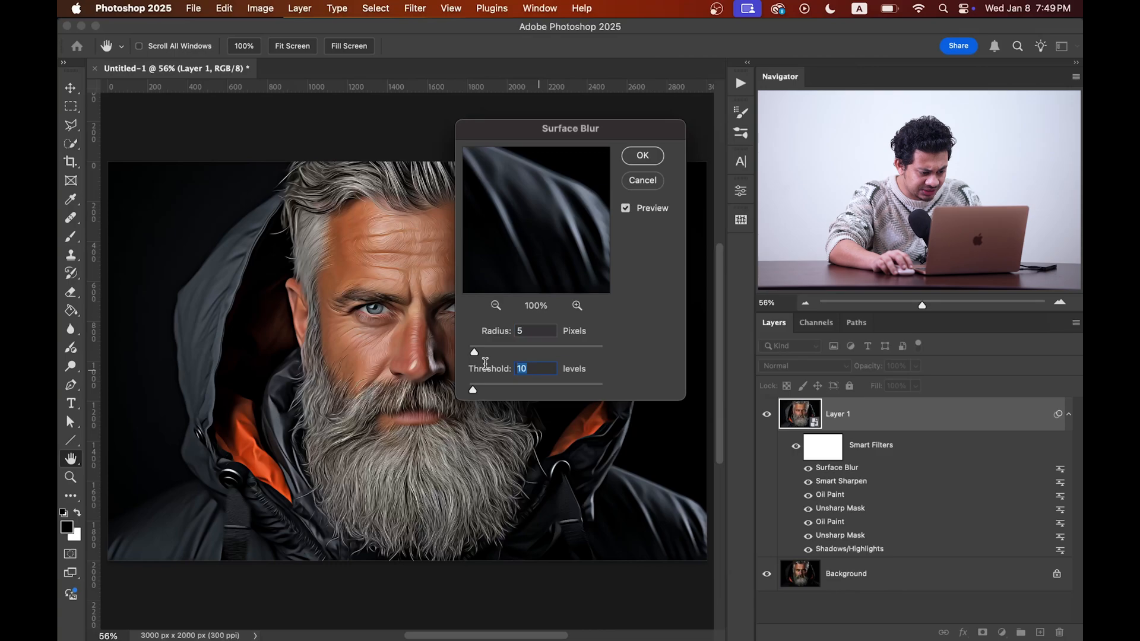
pyautogui.write('8')
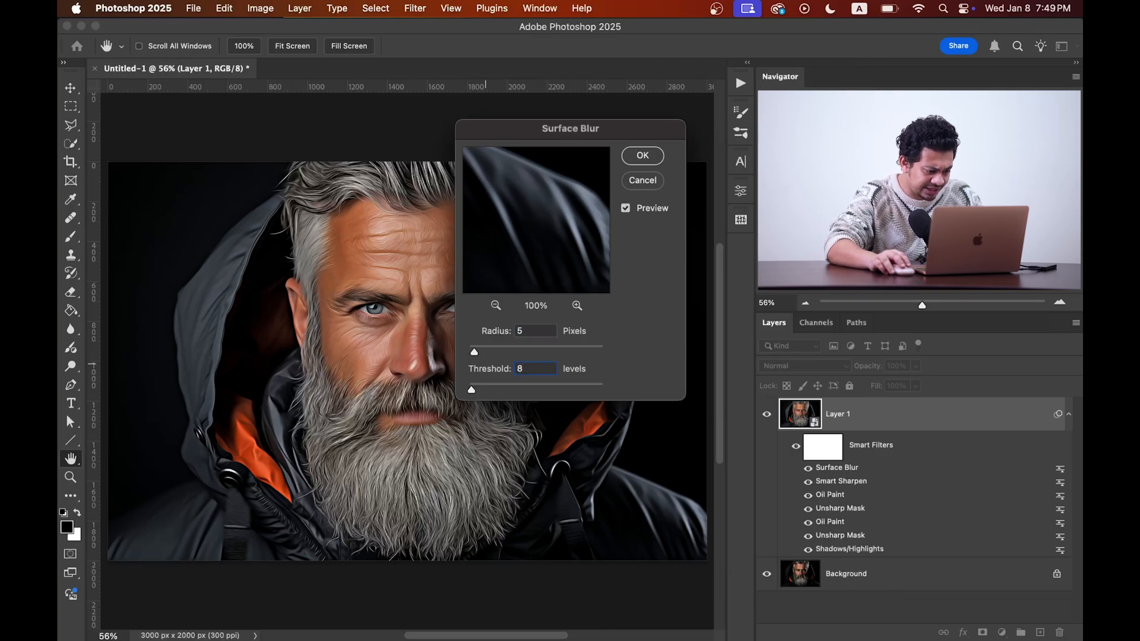
pyautogui.click(642, 156)
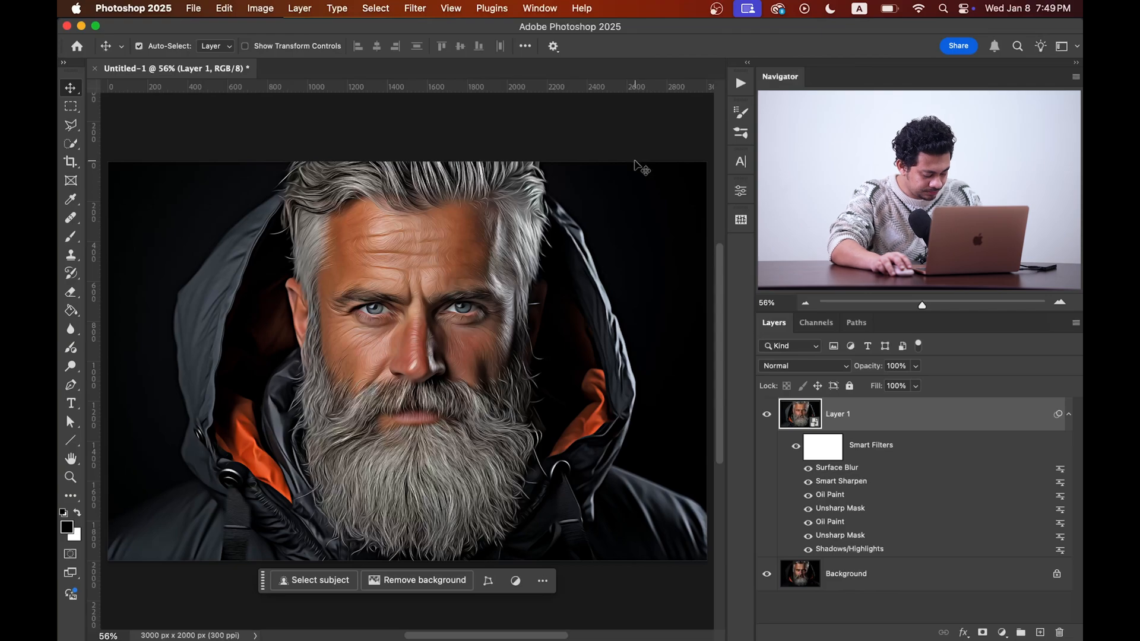
# Step: Add a third Oil Paint filter with stylization 10, cleanliness 5, scale 5 and bristle detail 5
pyautogui.click(426, 7)
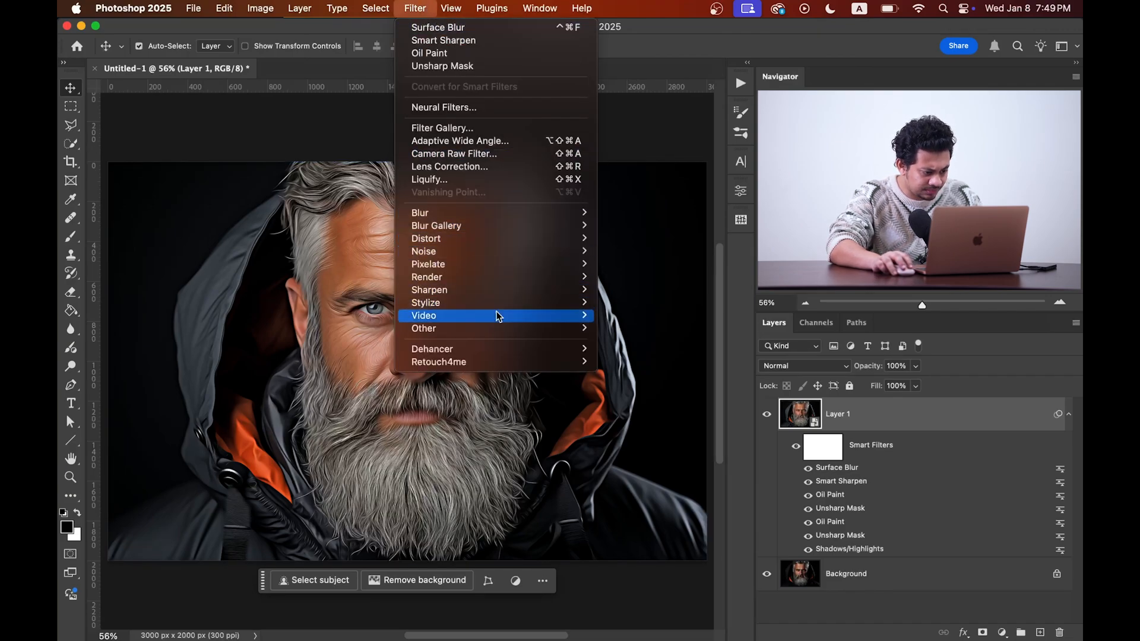
pyautogui.moveTo(504, 303)
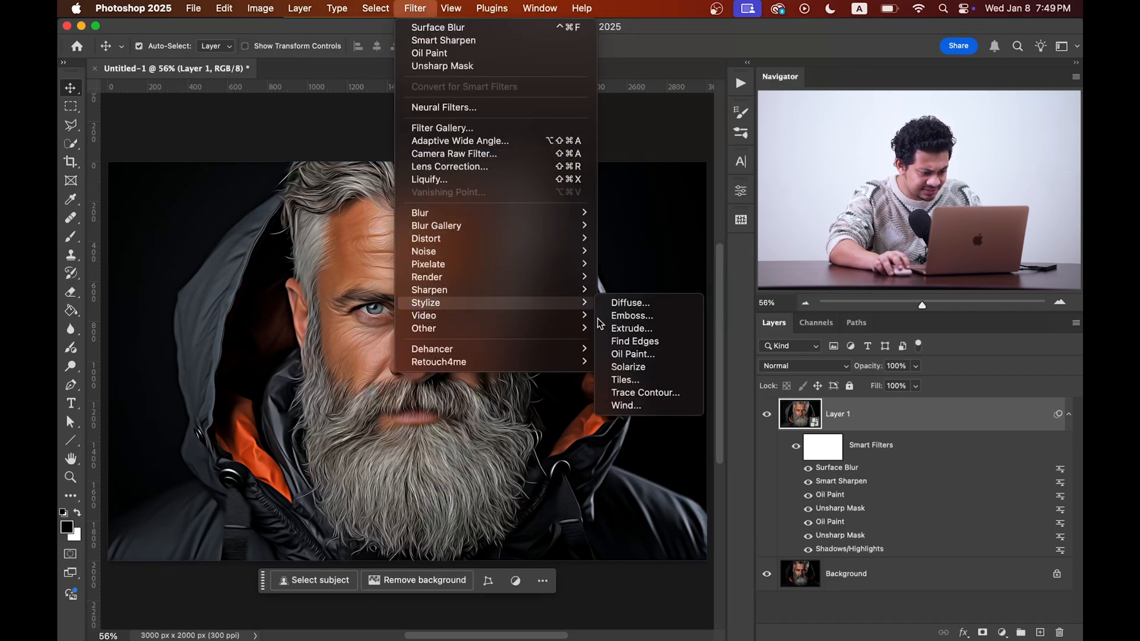
pyautogui.click(632, 354)
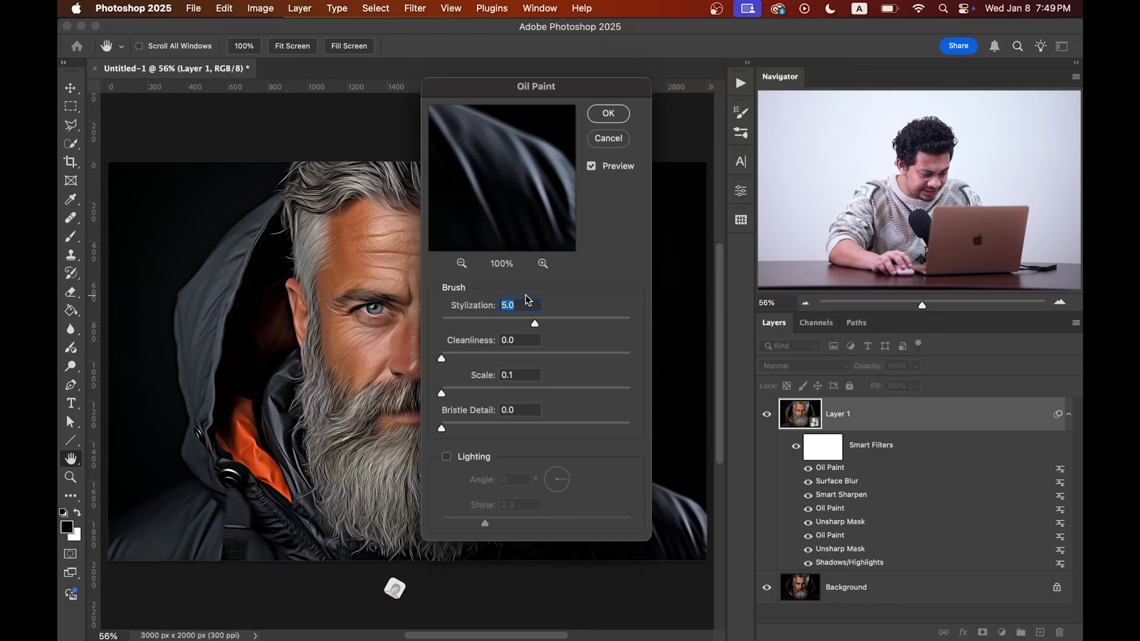
pyautogui.write('10')
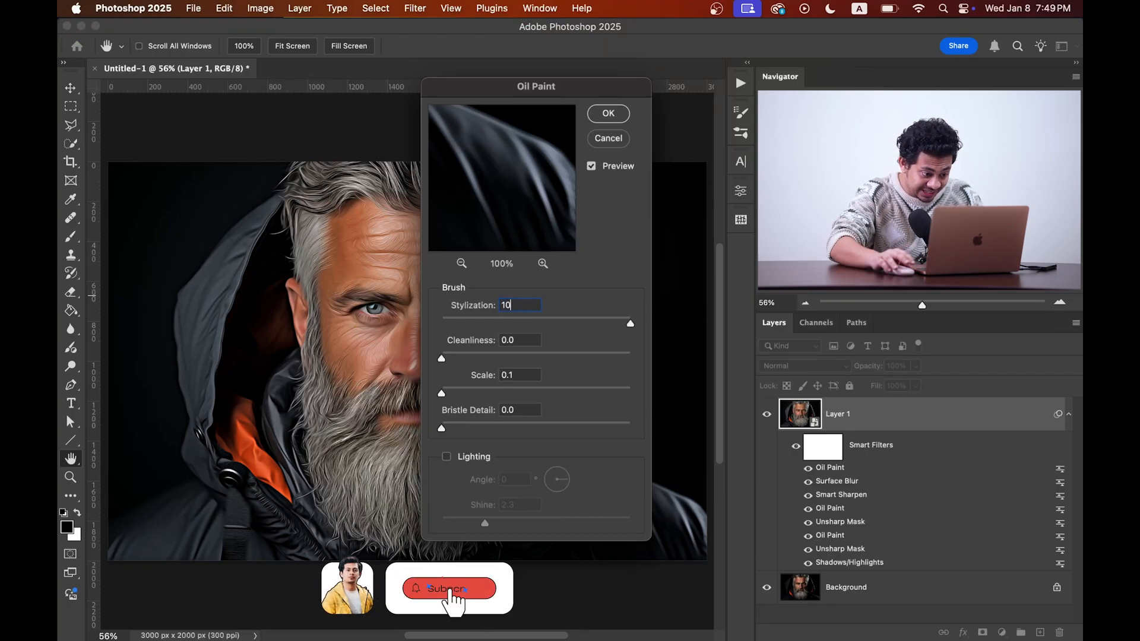
pyautogui.click(522, 339)
pyautogui.write('5')
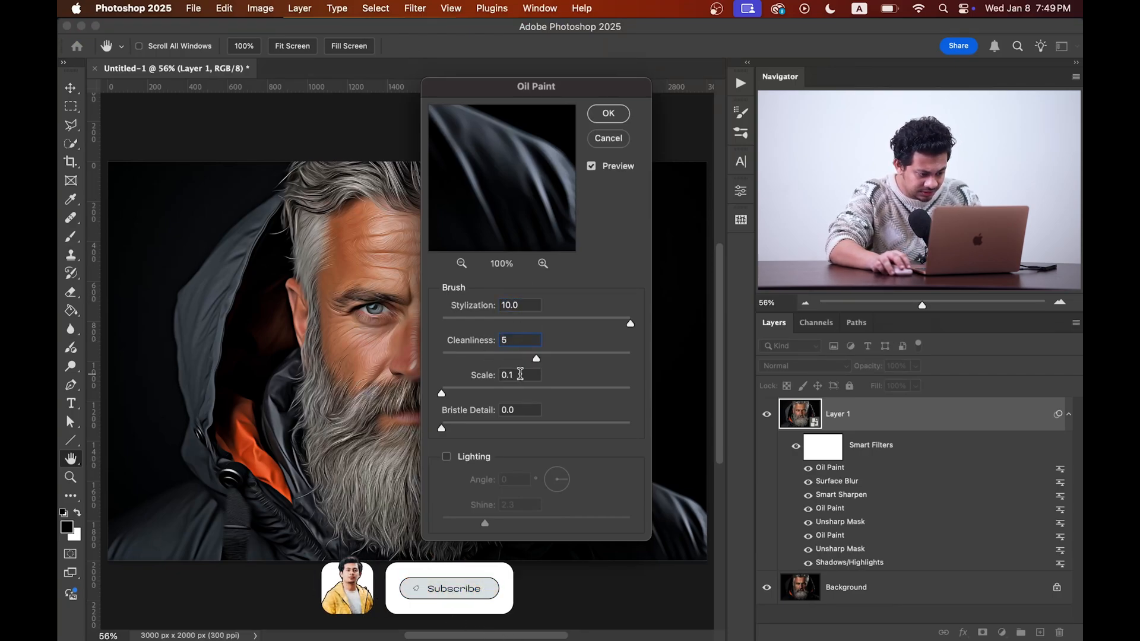
pyautogui.click(520, 374)
pyautogui.write('5')
pyautogui.click(523, 410)
pyautogui.write('5')
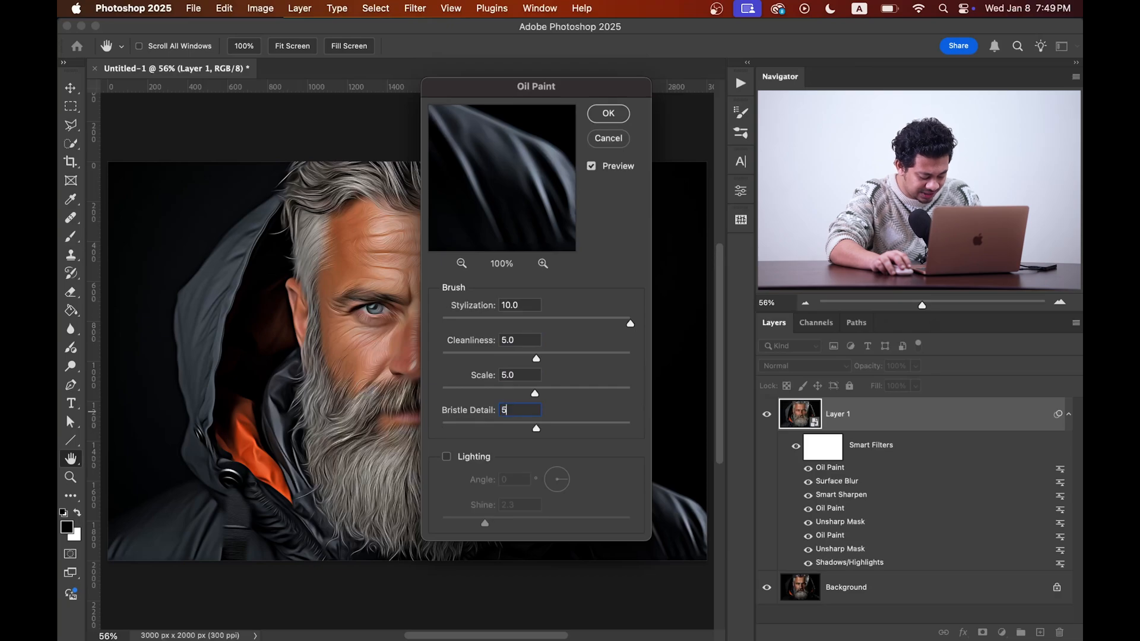
pyautogui.click(604, 113)
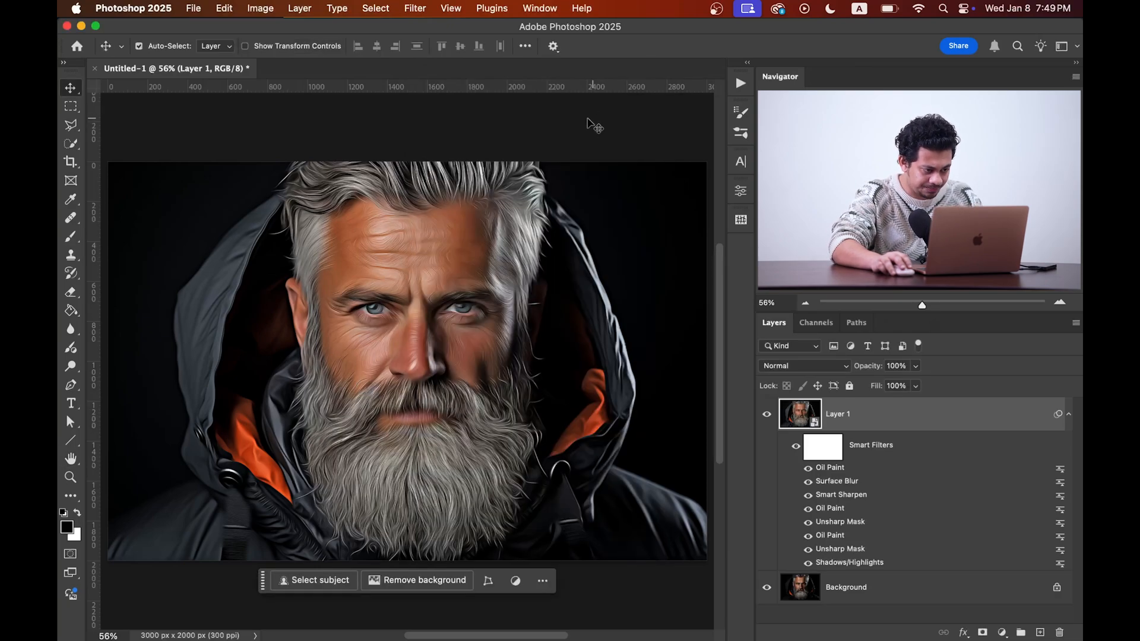
# Step: Add another Unsharp Mask filter with amount 5% and radius 1 pixel
pyautogui.click(416, 8)
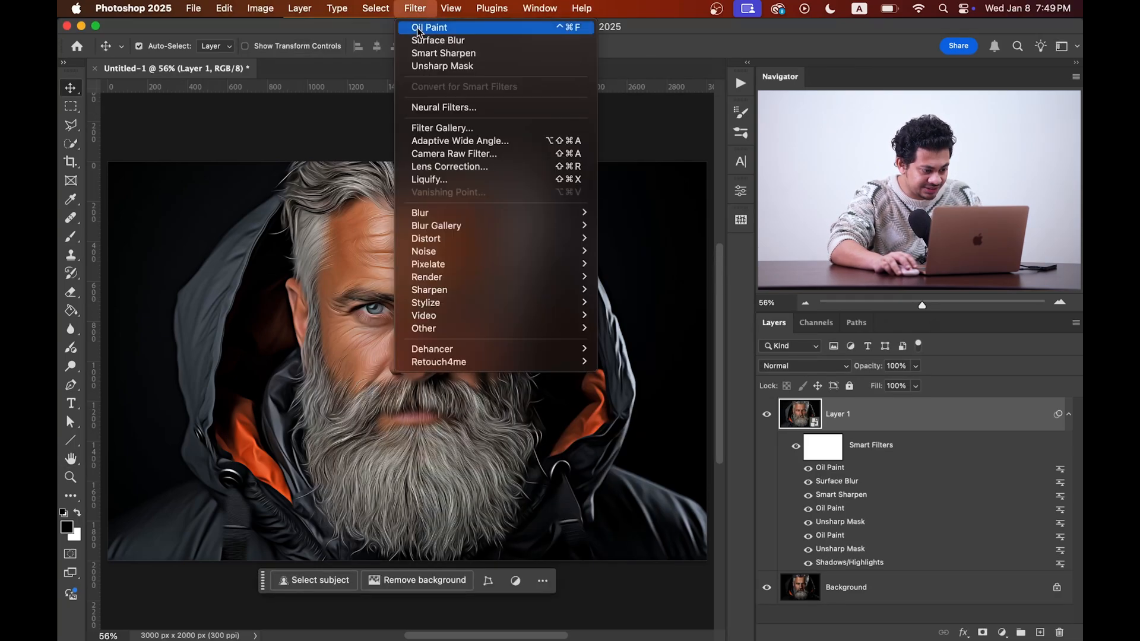
pyautogui.moveTo(483, 293)
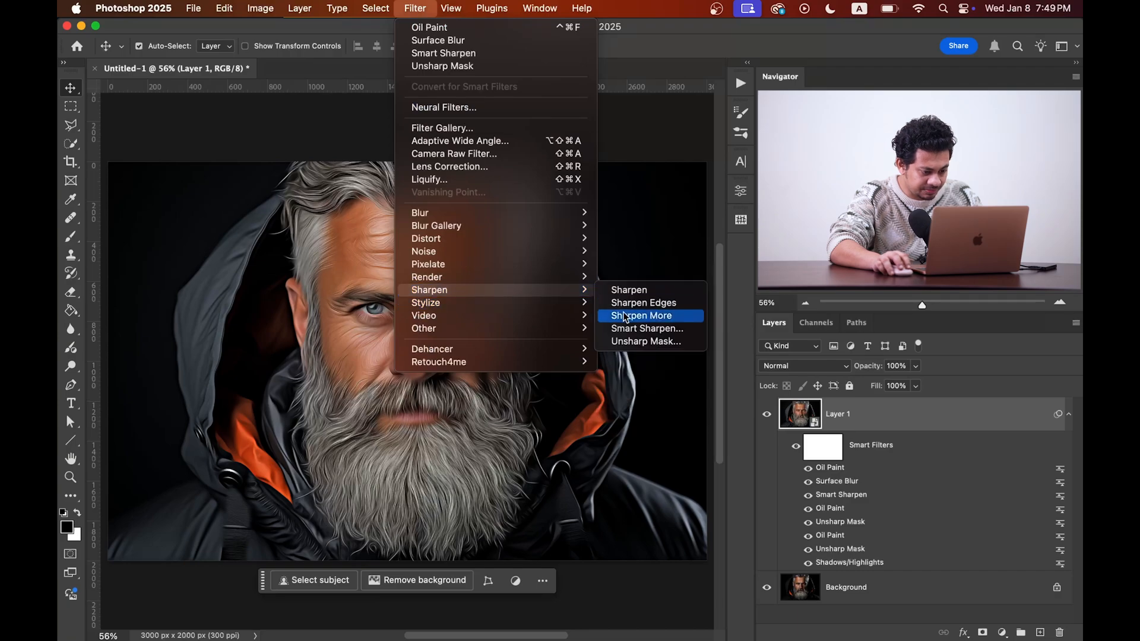
pyautogui.click(642, 343)
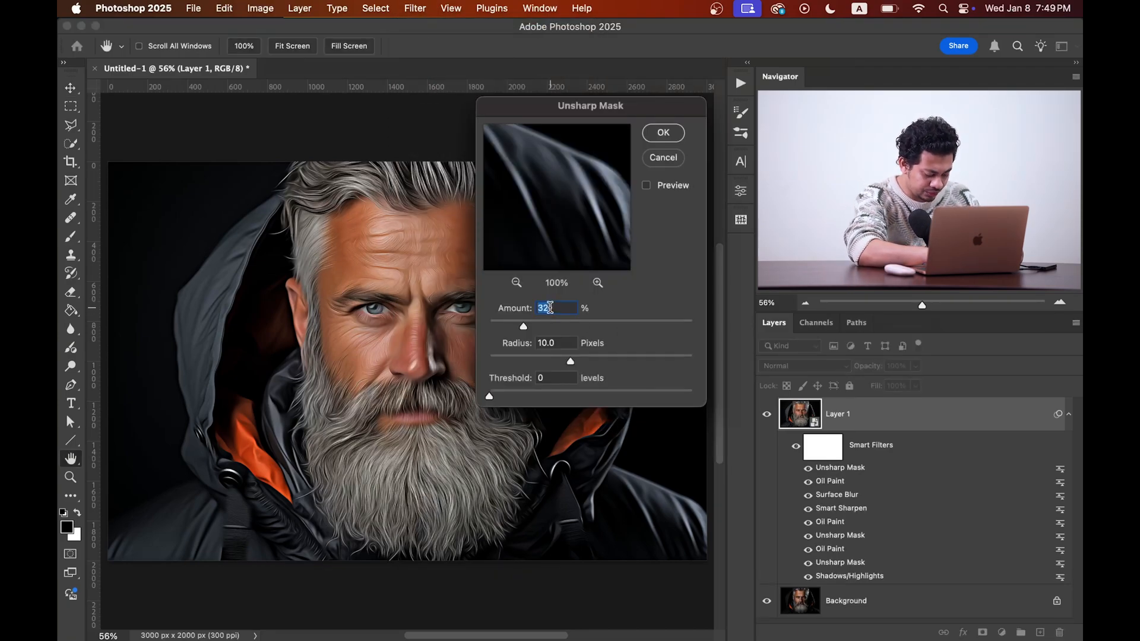
pyautogui.write('5')
pyautogui.press('Tab')
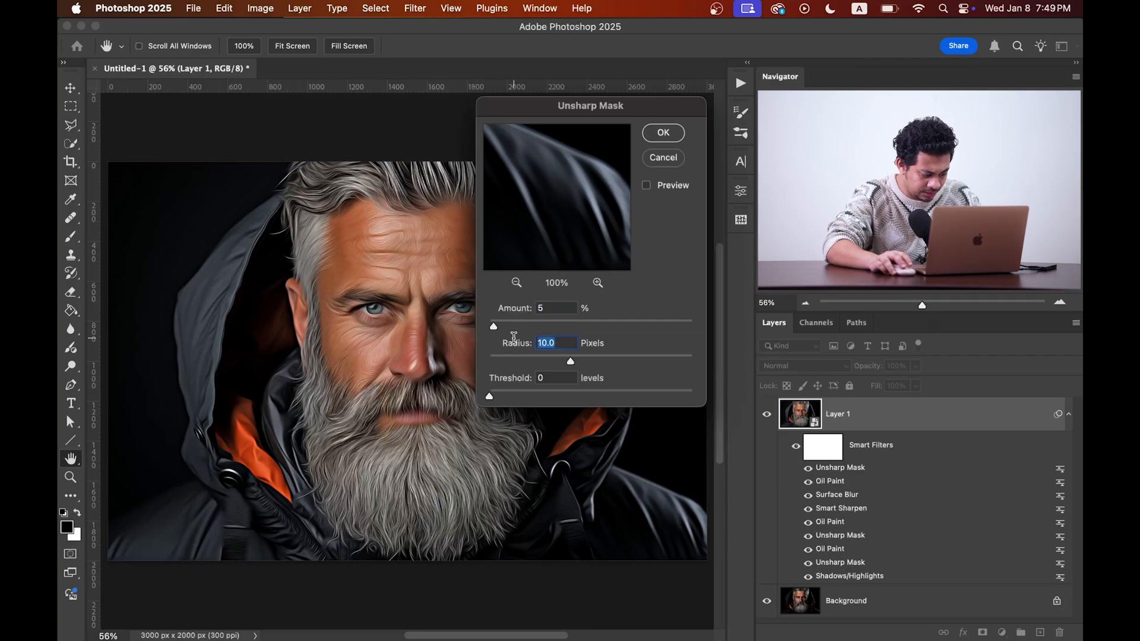
pyautogui.write('1')
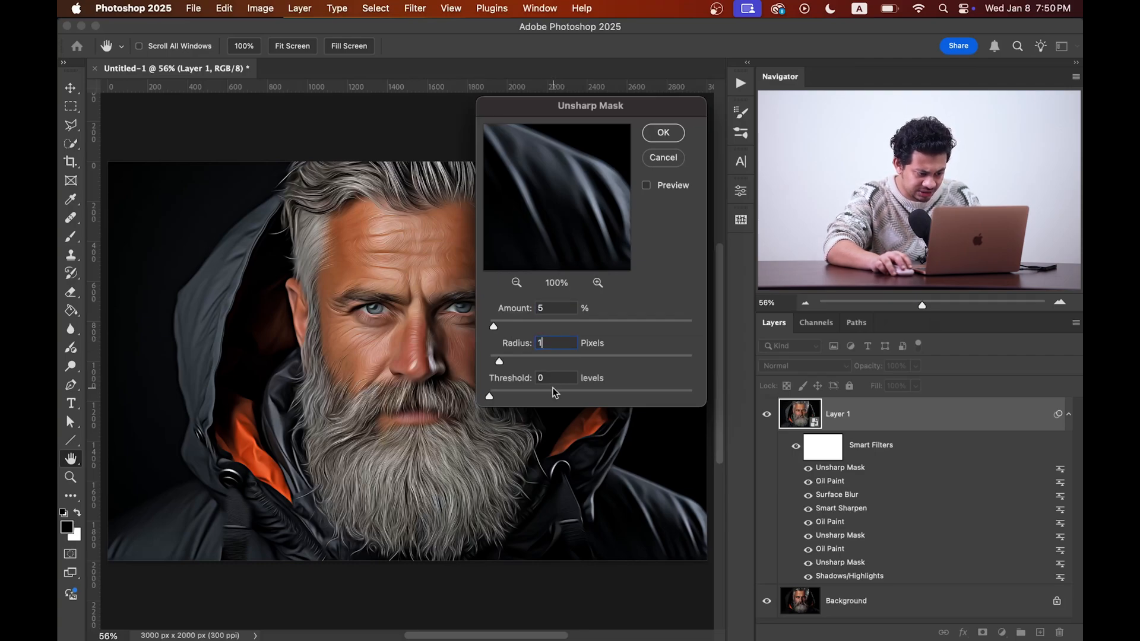
pyautogui.click(663, 135)
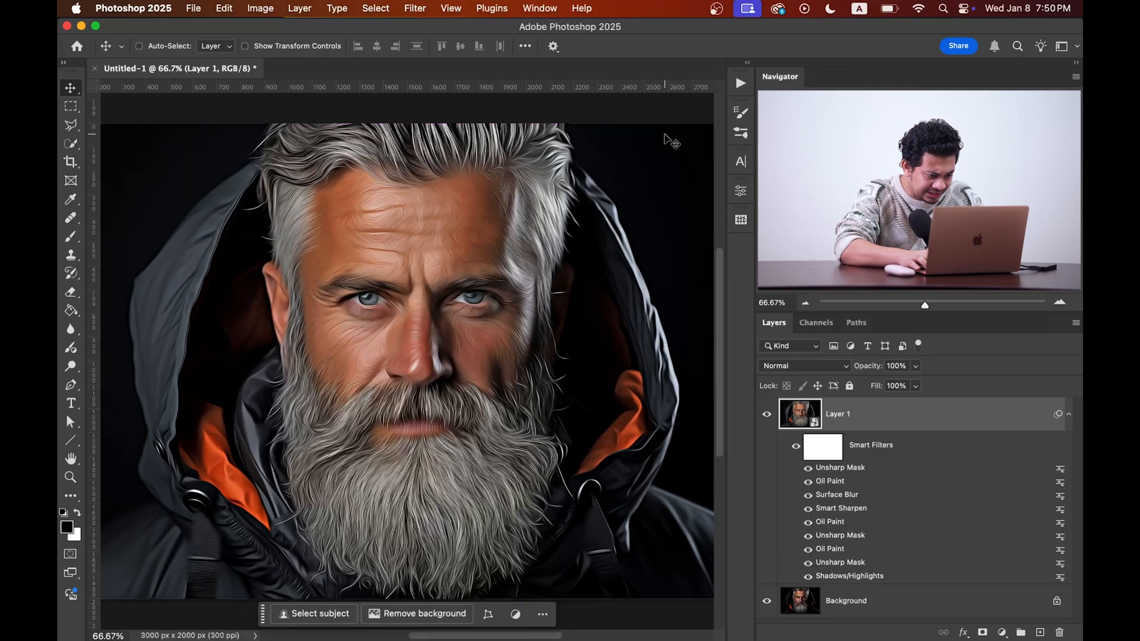
# Step: Reapply the Unsharp Mask filter with amount 5% and radius 1 pixel
pyautogui.press('super+1')
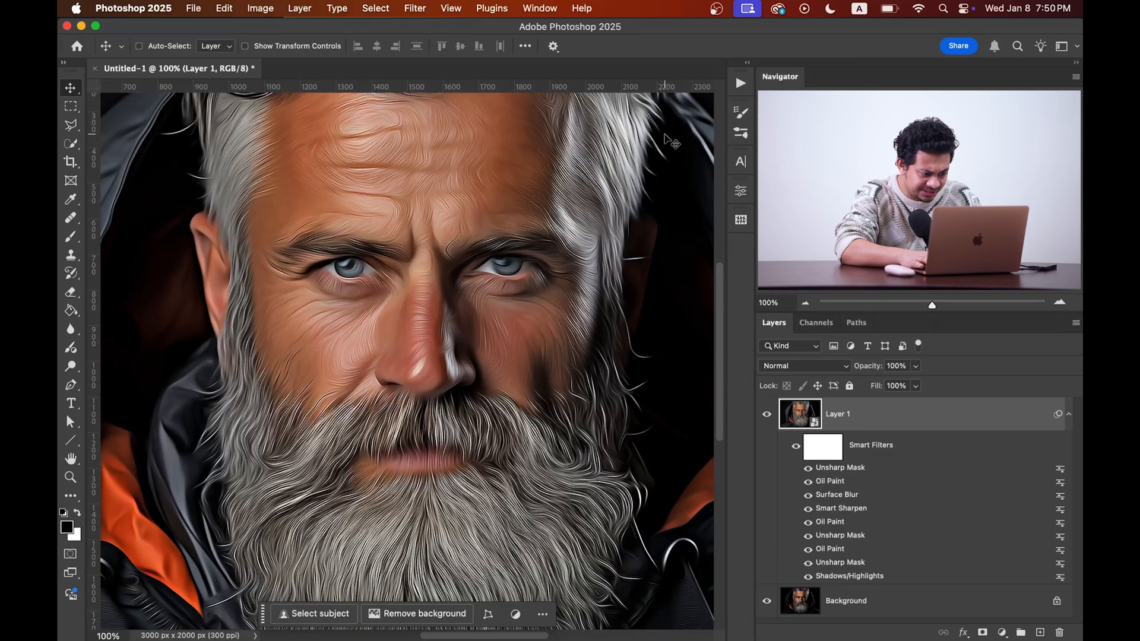
pyautogui.press('super+0')
pyautogui.press('super+plus')
pyautogui.press('super+plus')
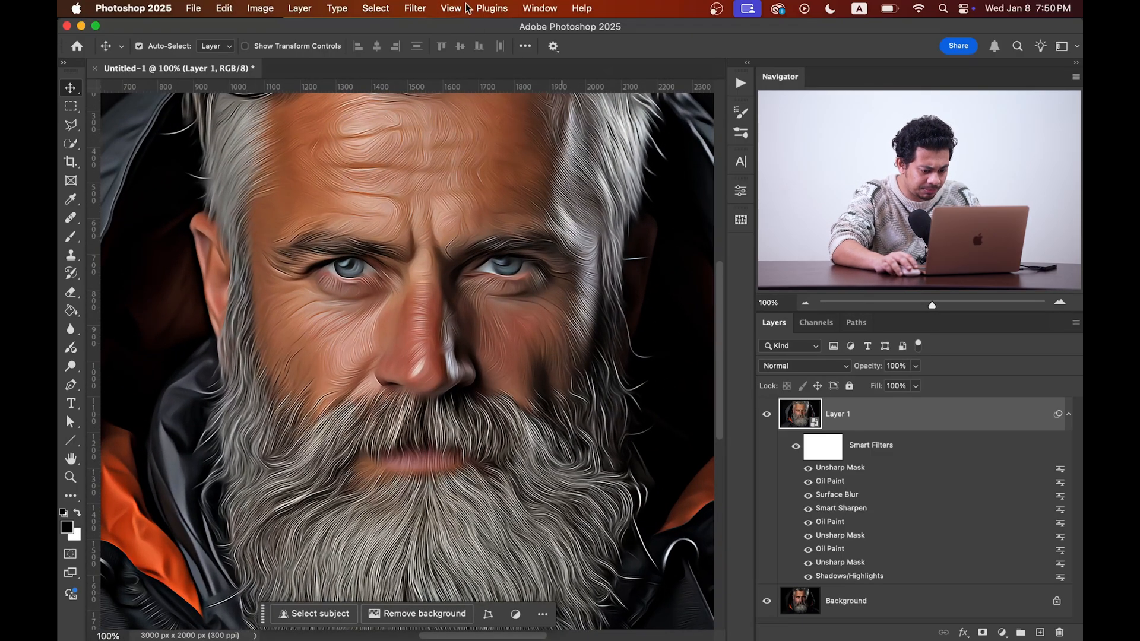
pyautogui.click(416, 9)
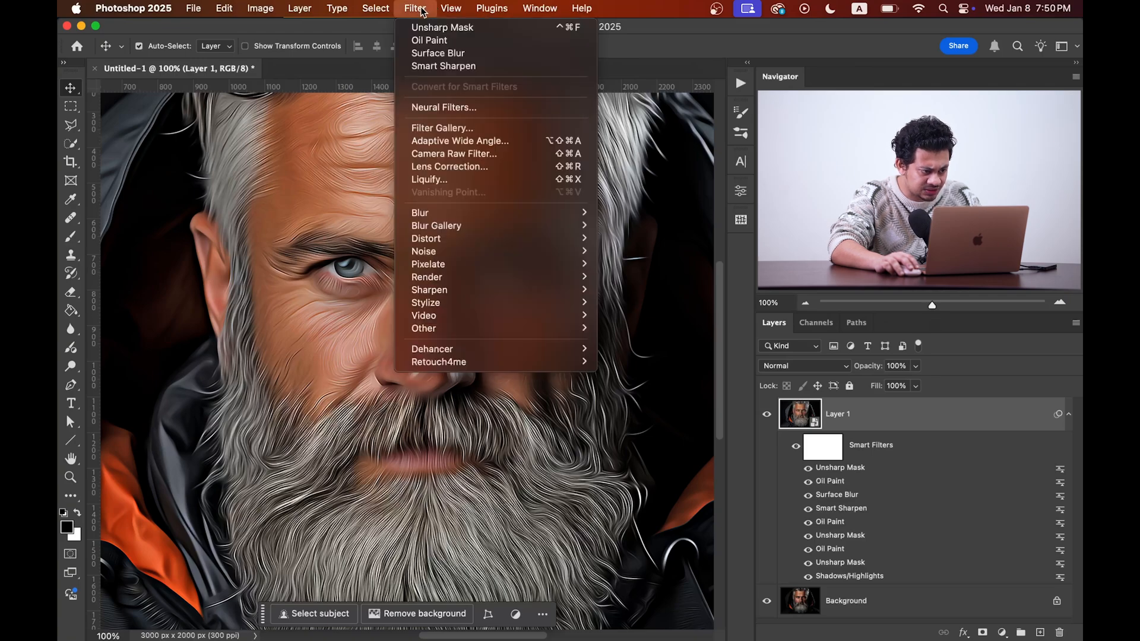
pyautogui.click(463, 30)
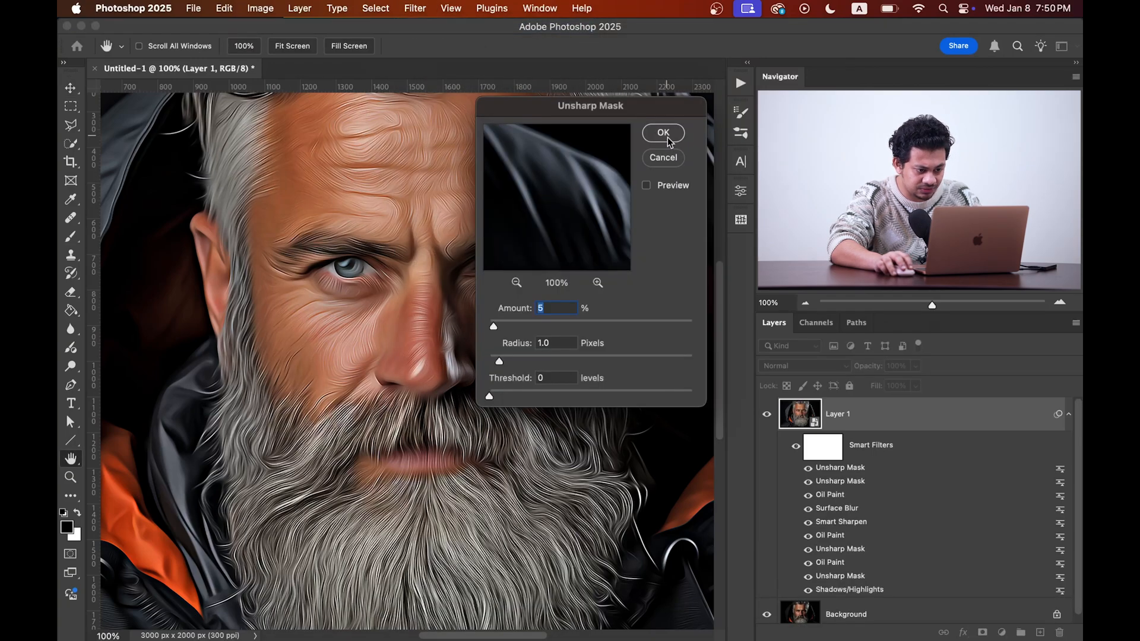
pyautogui.click(667, 139)
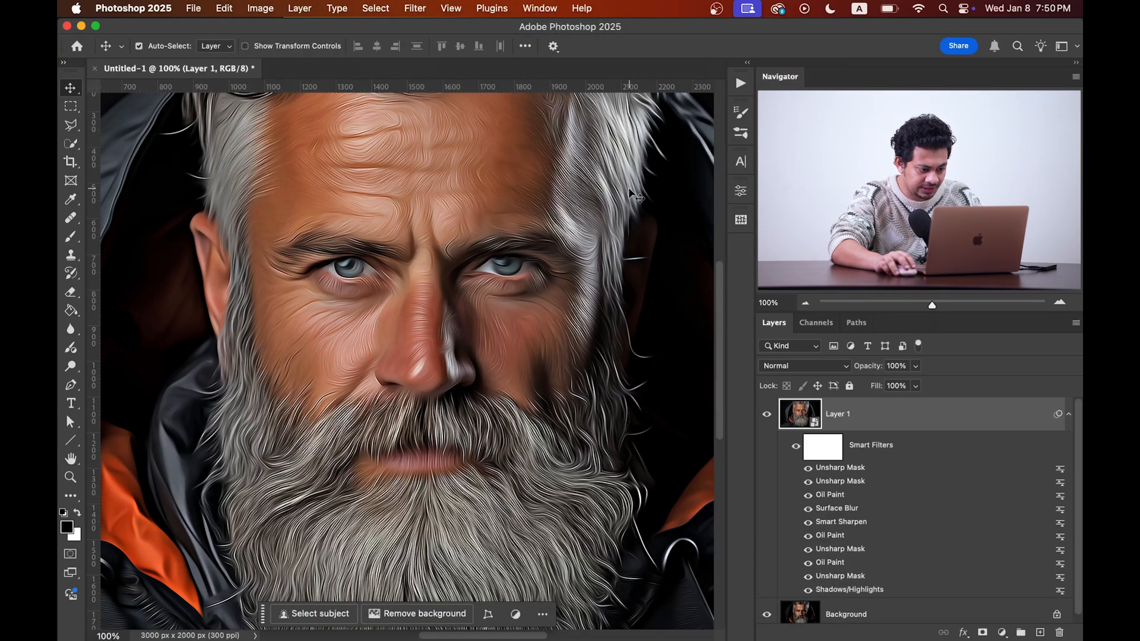
# Step: Toggle the filtered layer's visibility to compare the result against the original portrait up close
pyautogui.press('super+0')
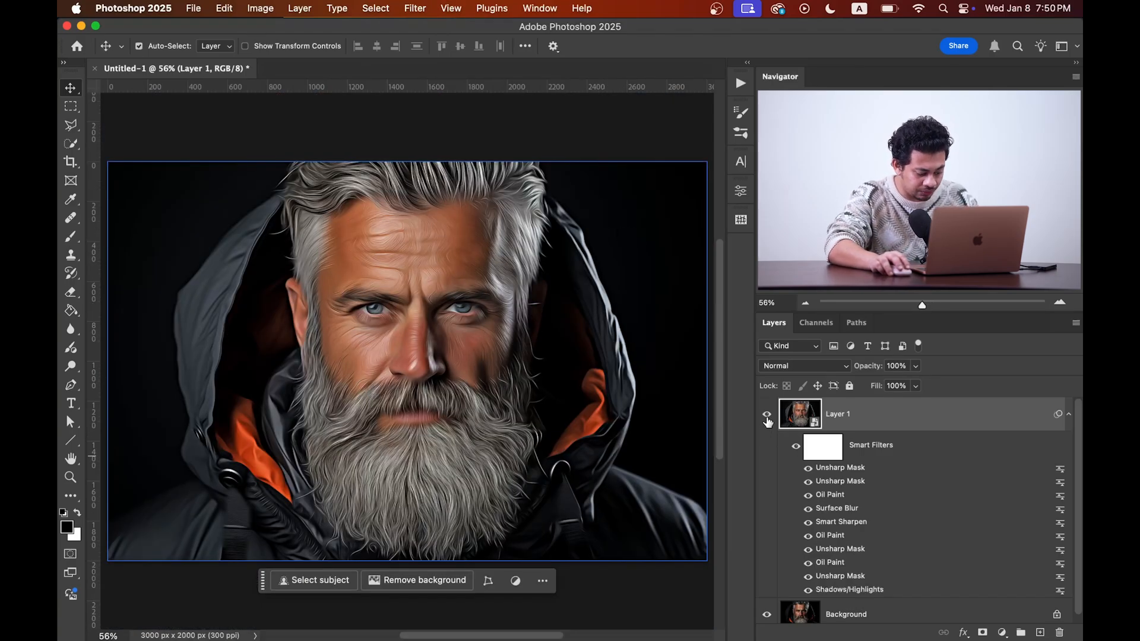
pyautogui.scroll(5, 468, 374)
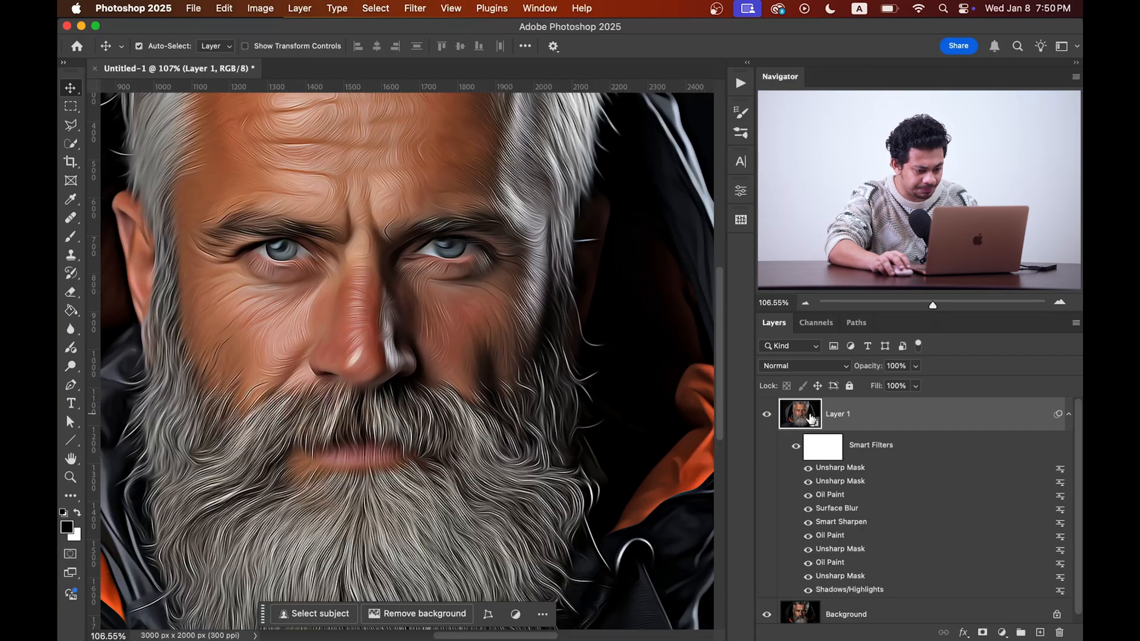
pyautogui.click(768, 416)
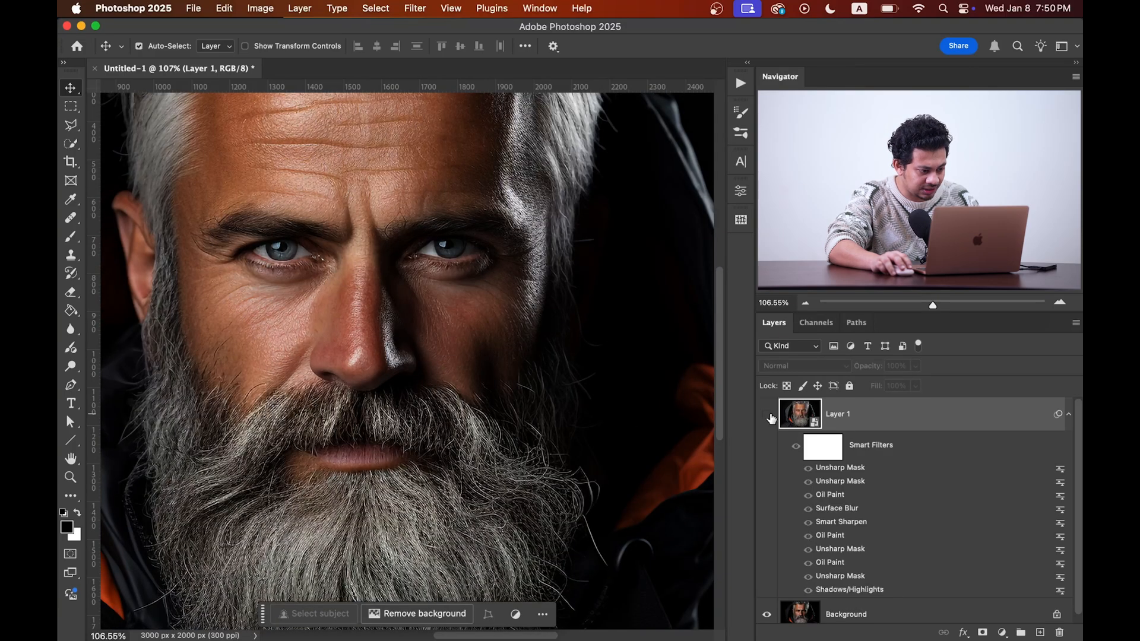
pyautogui.click(767, 415)
pyautogui.click(767, 415)
pyautogui.click(767, 415)
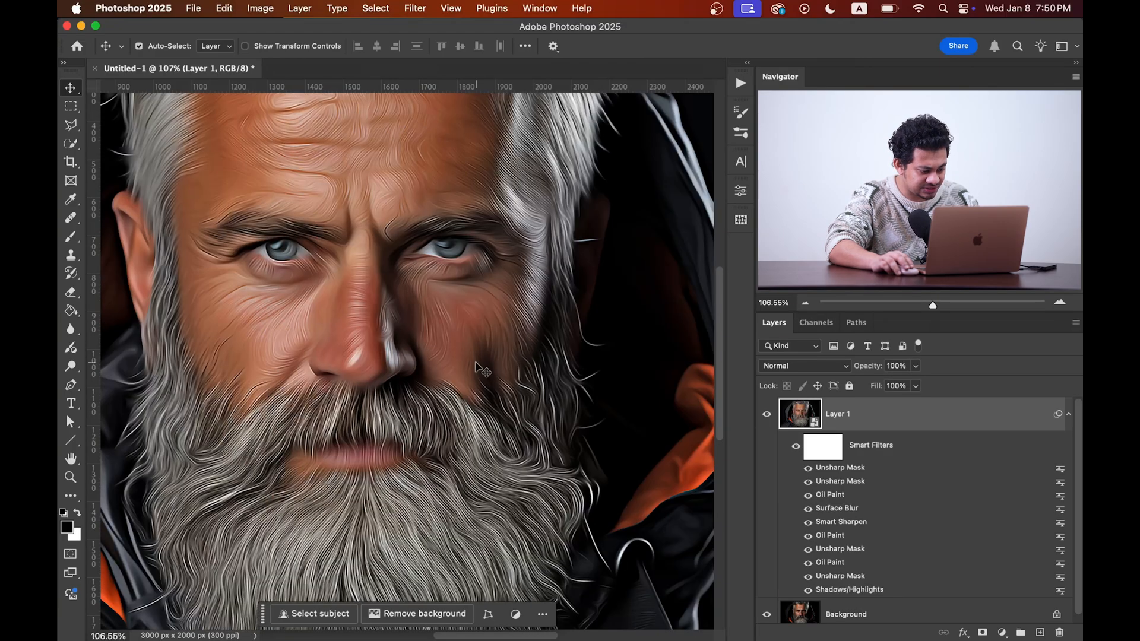
pyautogui.scroll(-2, 419, 485)
pyautogui.moveTo(422, 474); pyautogui.dragTo(458, 342)
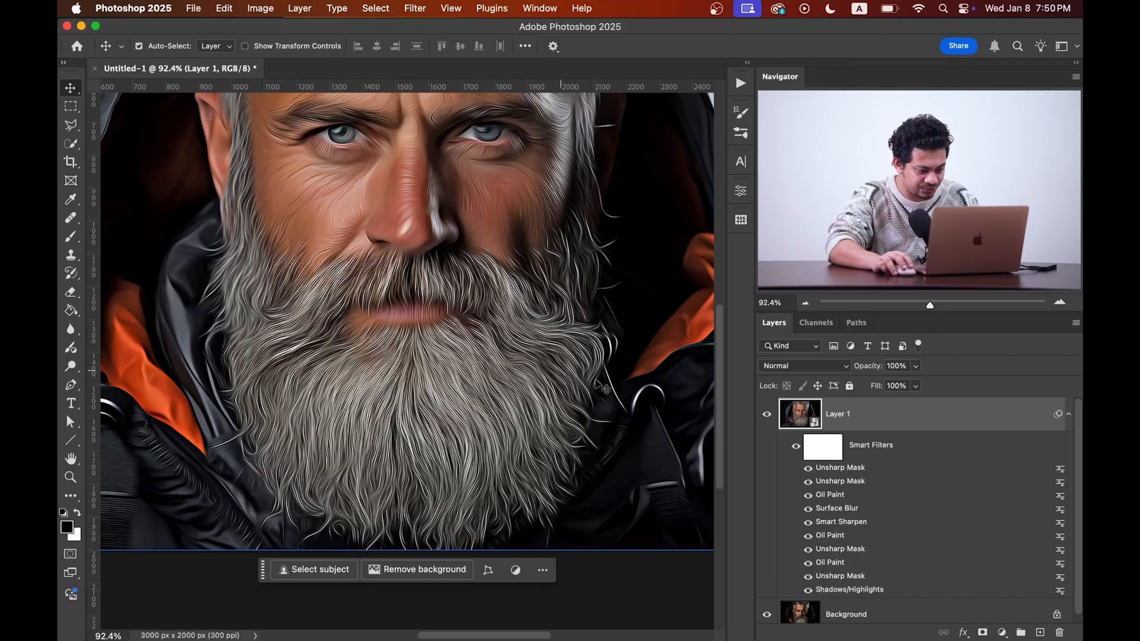
pyautogui.click(766, 415)
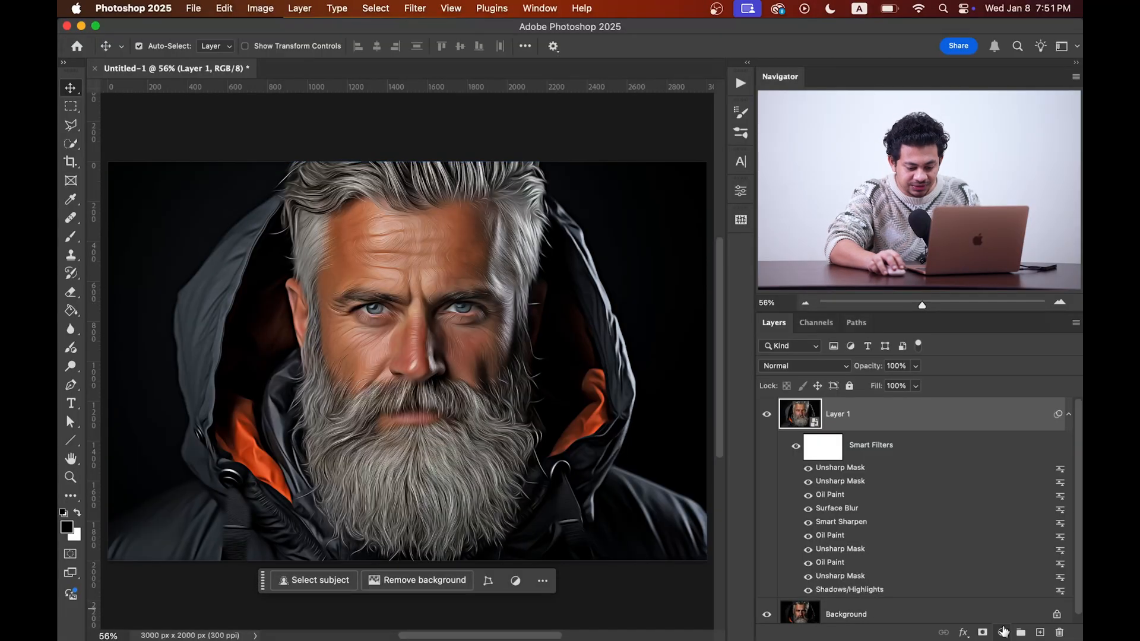
# Step: Add a Photo Filter adjustment layer set to Deep Blue, then toggle its visibility to compare
pyautogui.click(1003, 631)
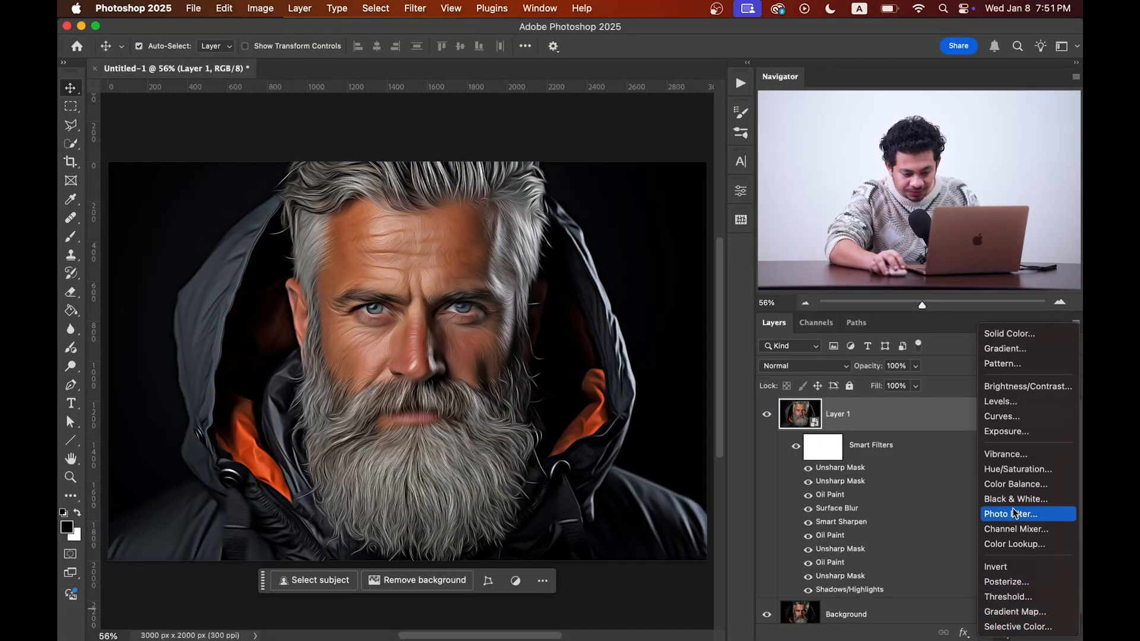
pyautogui.click(1013, 516)
pyautogui.click(593, 230)
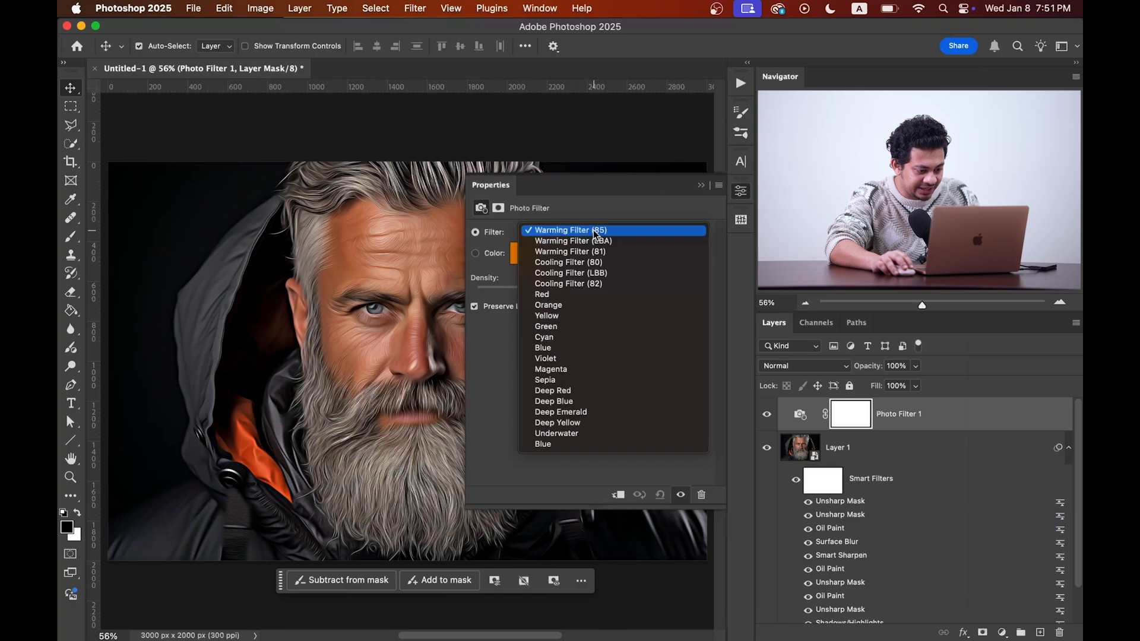
pyautogui.click(583, 406)
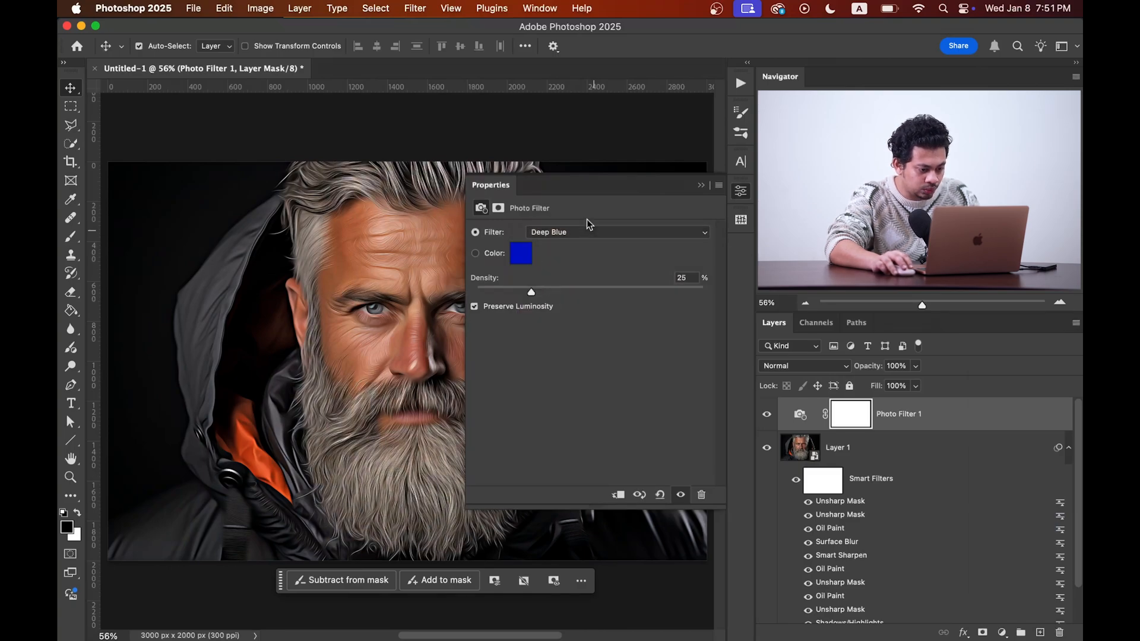
pyautogui.click(743, 189)
pyautogui.click(768, 421)
pyautogui.click(769, 421)
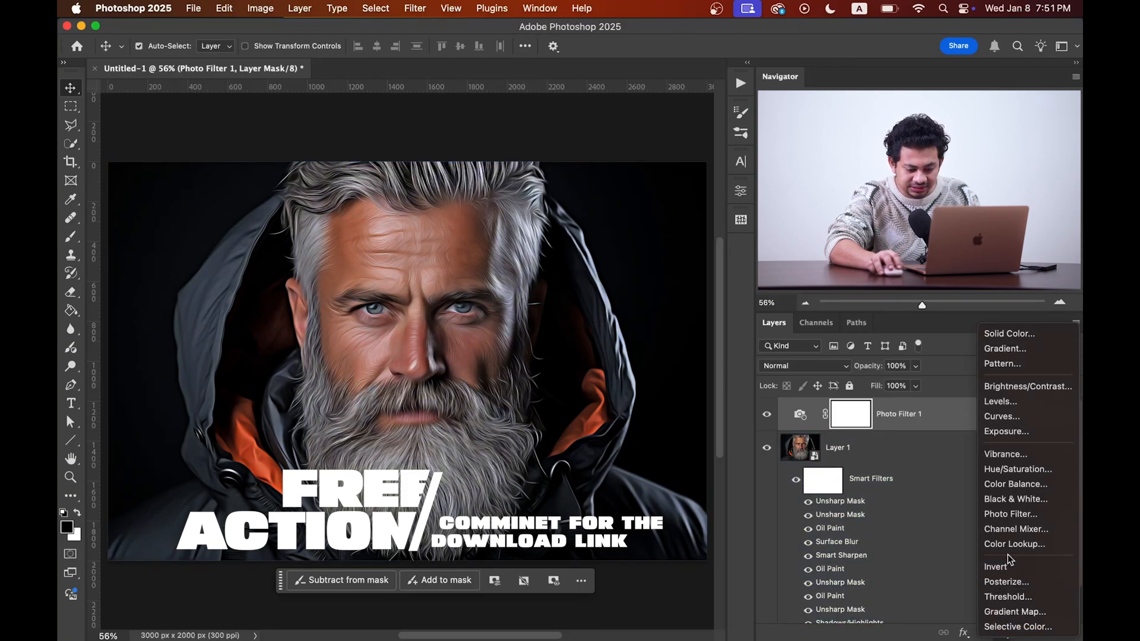
# Step: Add a Color Lookup layer with the Fuji ETERNA 250D Kodak 2395 (by Adobe).cube LUT in Soft Light blend mode, then toggle it to compare
pyautogui.click(1011, 550)
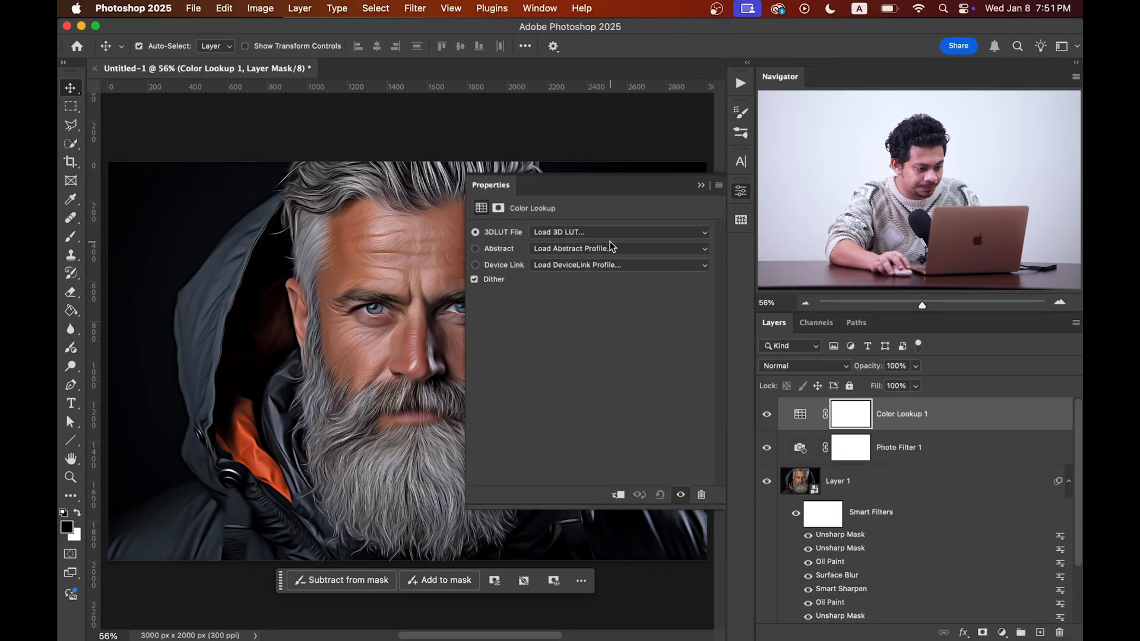
pyautogui.click(594, 234)
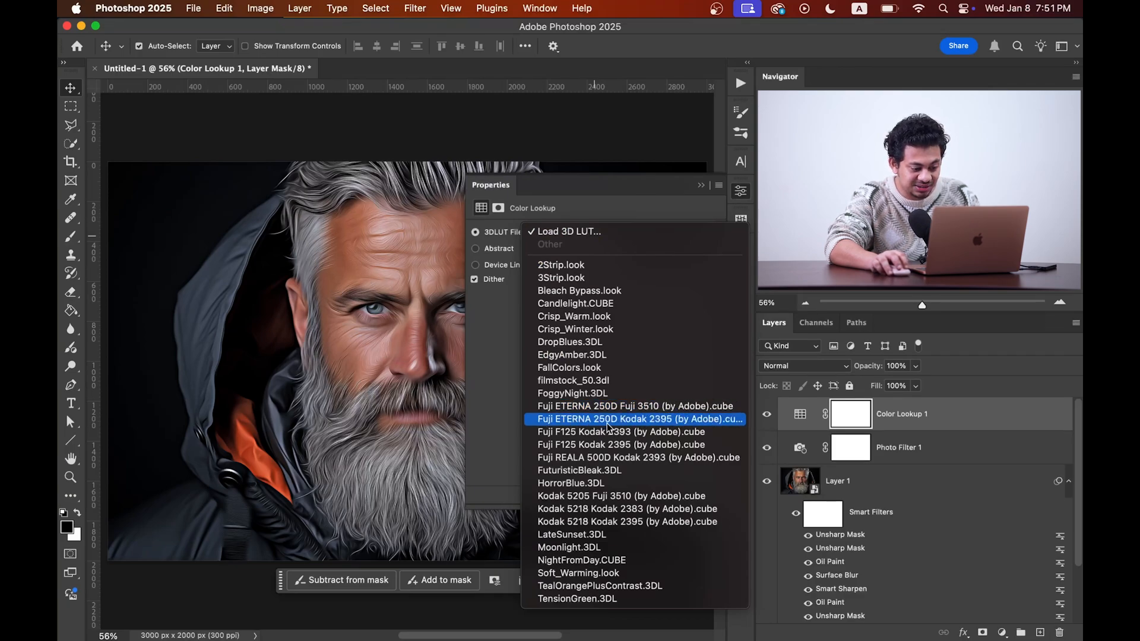
pyautogui.click(677, 425)
pyautogui.click(810, 366)
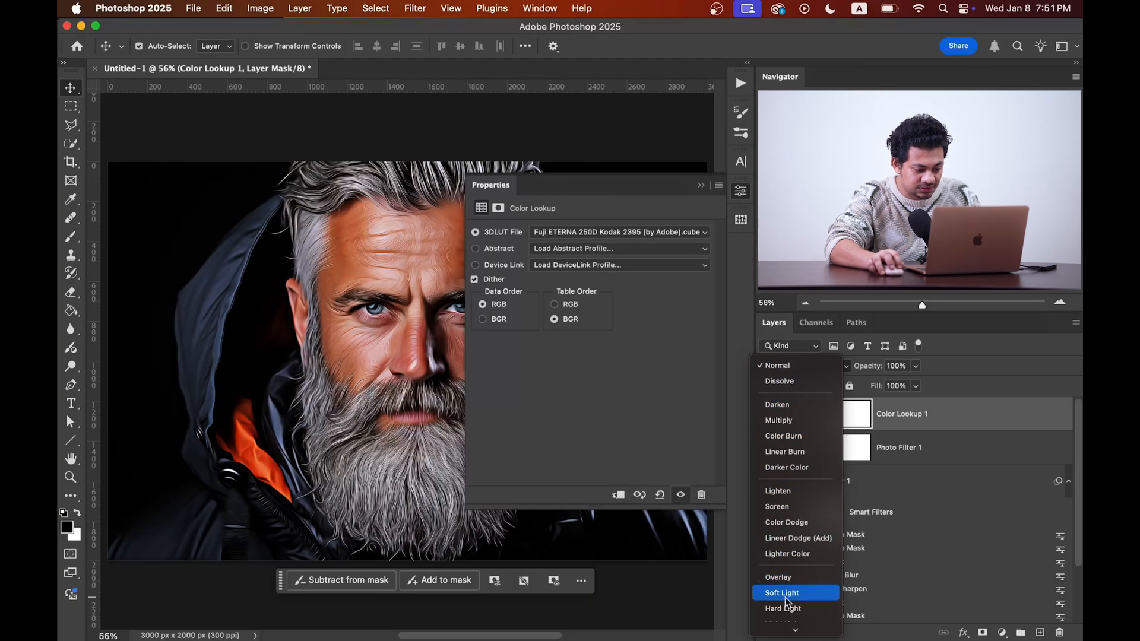
pyautogui.click(785, 595)
pyautogui.click(740, 190)
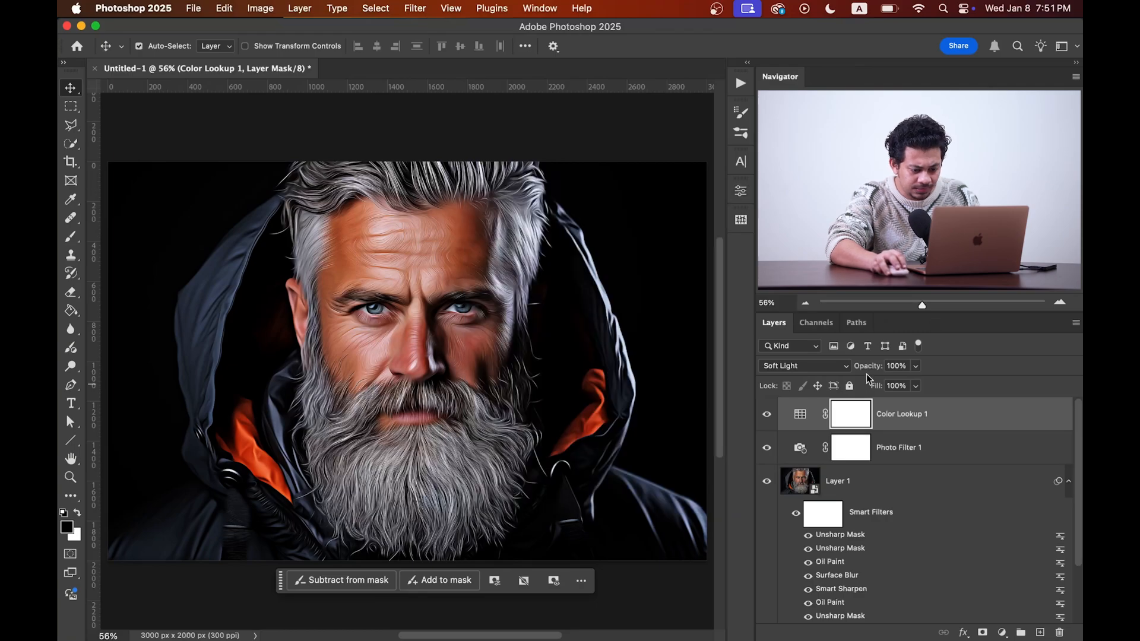
pyautogui.click(767, 417)
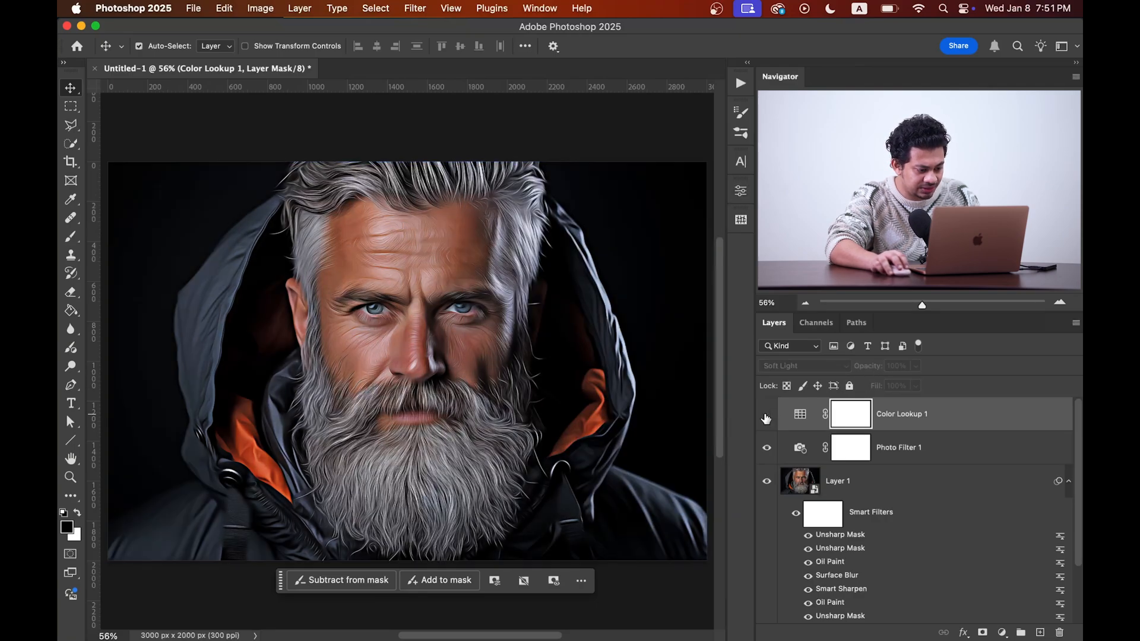
pyautogui.click(766, 418)
# Step: Set the Photo Filter layer's opacity to 50%
pyautogui.click(900, 445)
pyautogui.moveTo(864, 365); pyautogui.dragTo(849, 371)
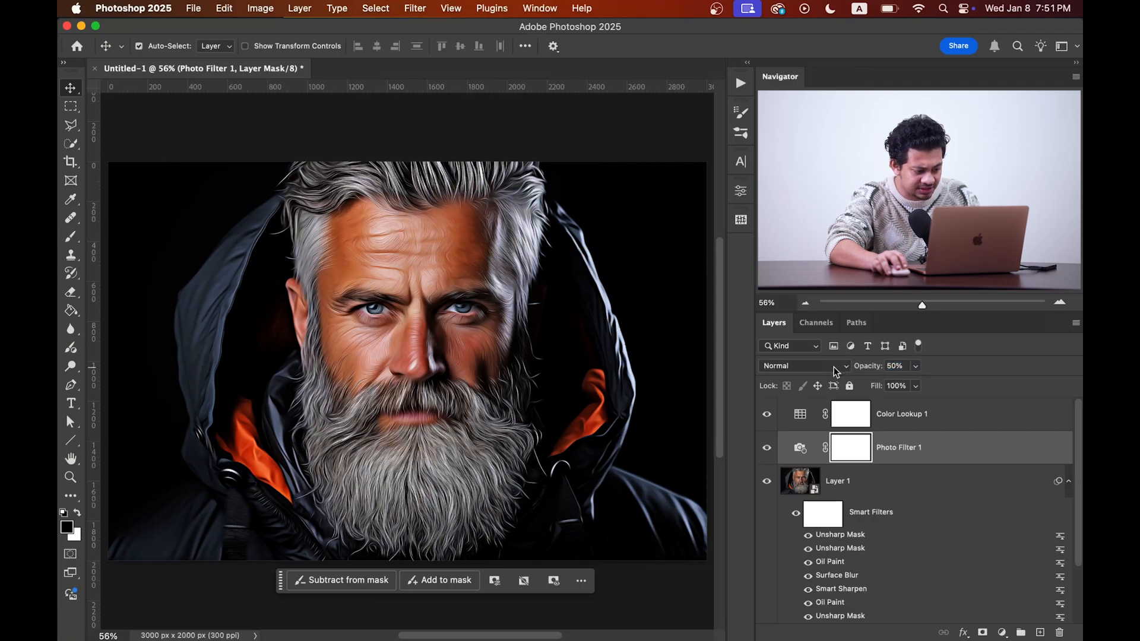
# Step: Zoom in and toggle the filtered portrait layer's visibility to compare it against the original
pyautogui.scroll(1, 418, 344)
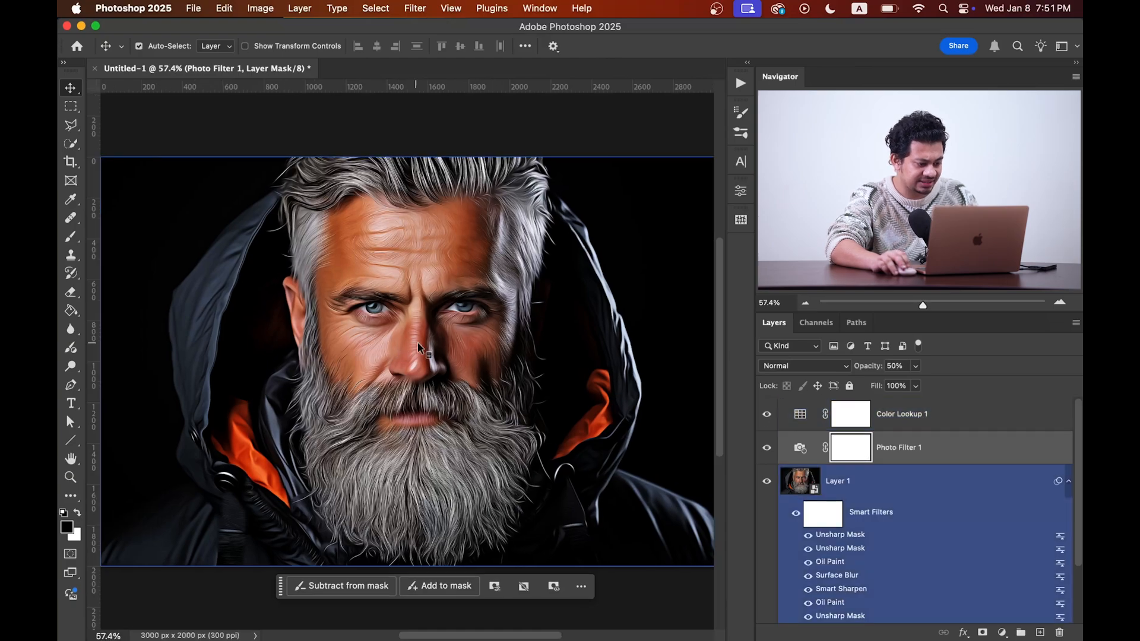
pyautogui.scroll(3, 418, 344)
pyautogui.scroll(-3, 790, 429)
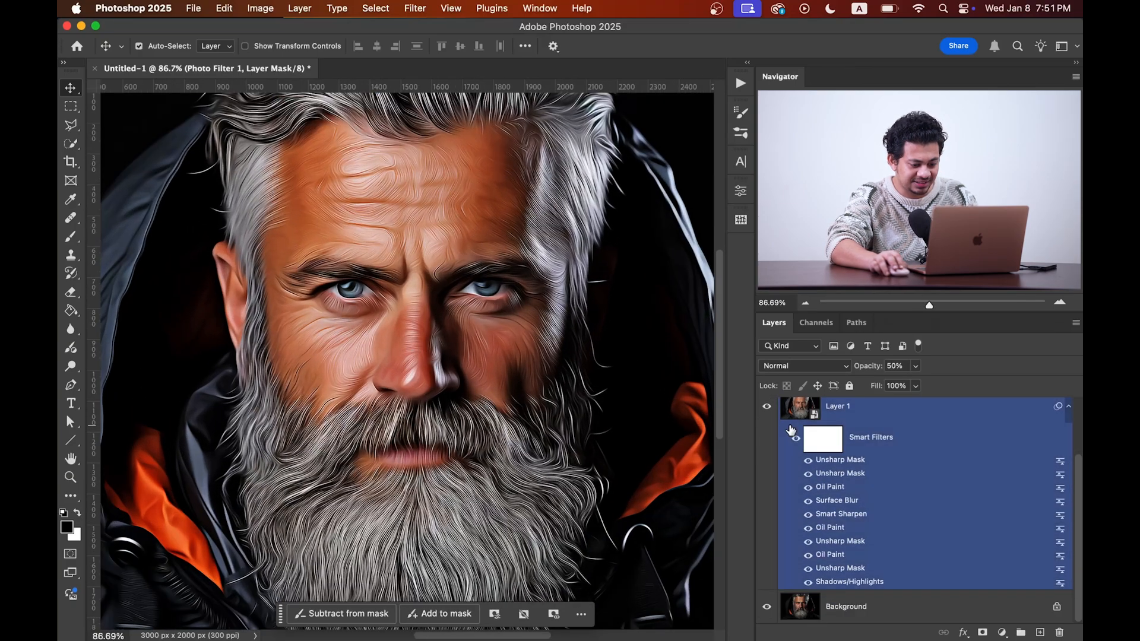
pyautogui.keyDown('alt'); pyautogui.click(767, 609); pyautogui.keyUp('alt')
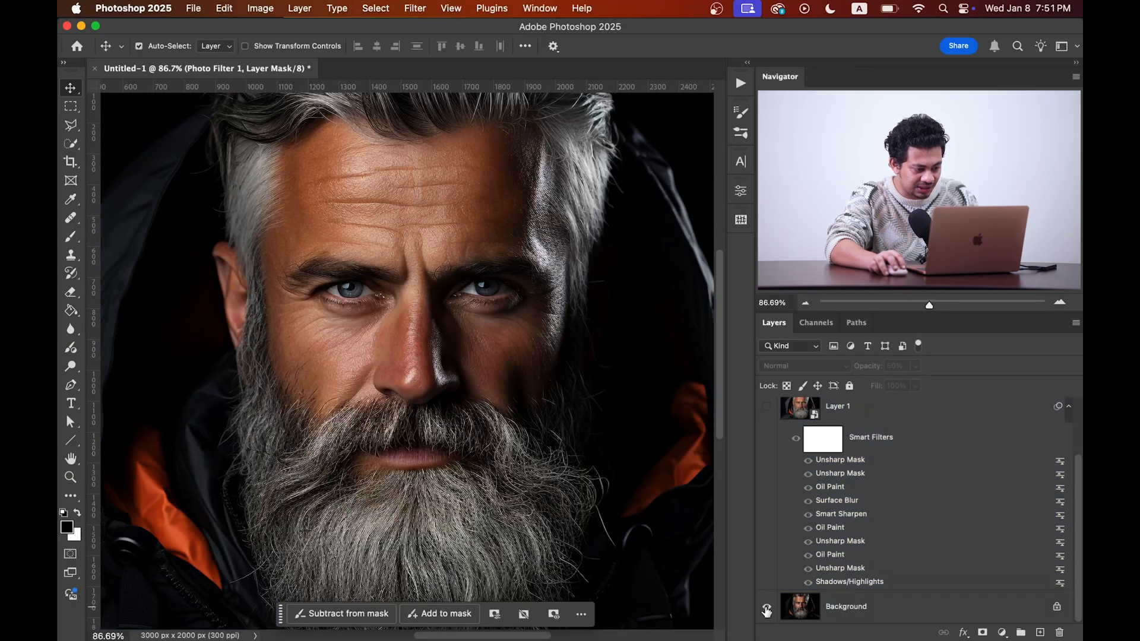
pyautogui.keyDown('alt'); pyautogui.click(766, 608); pyautogui.keyUp('alt')
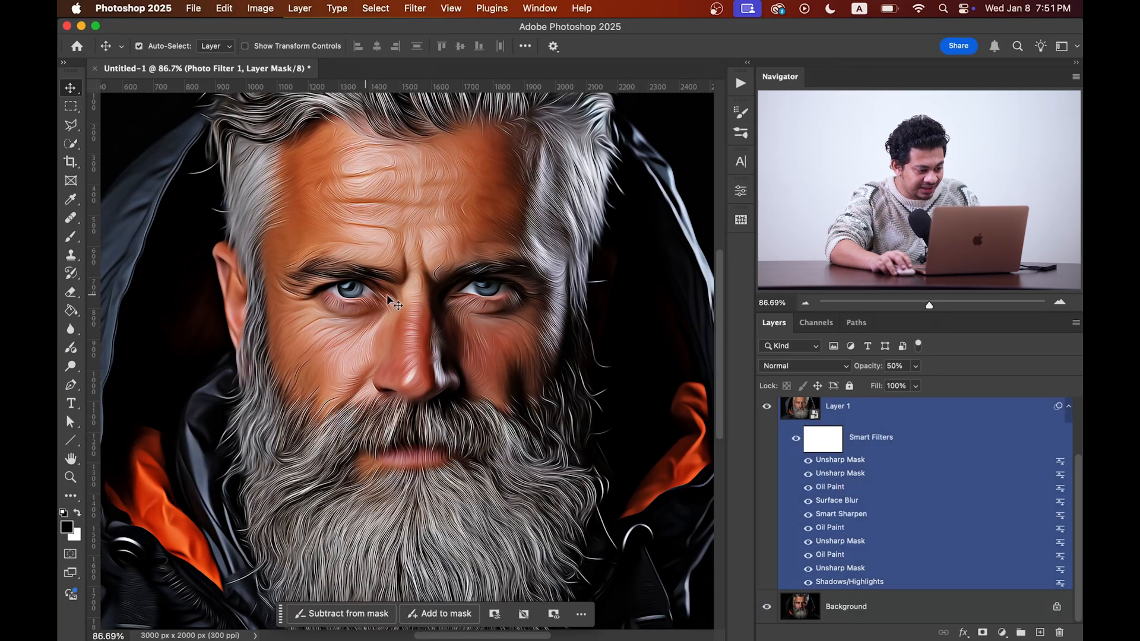
pyautogui.scroll(3, 855, 469)
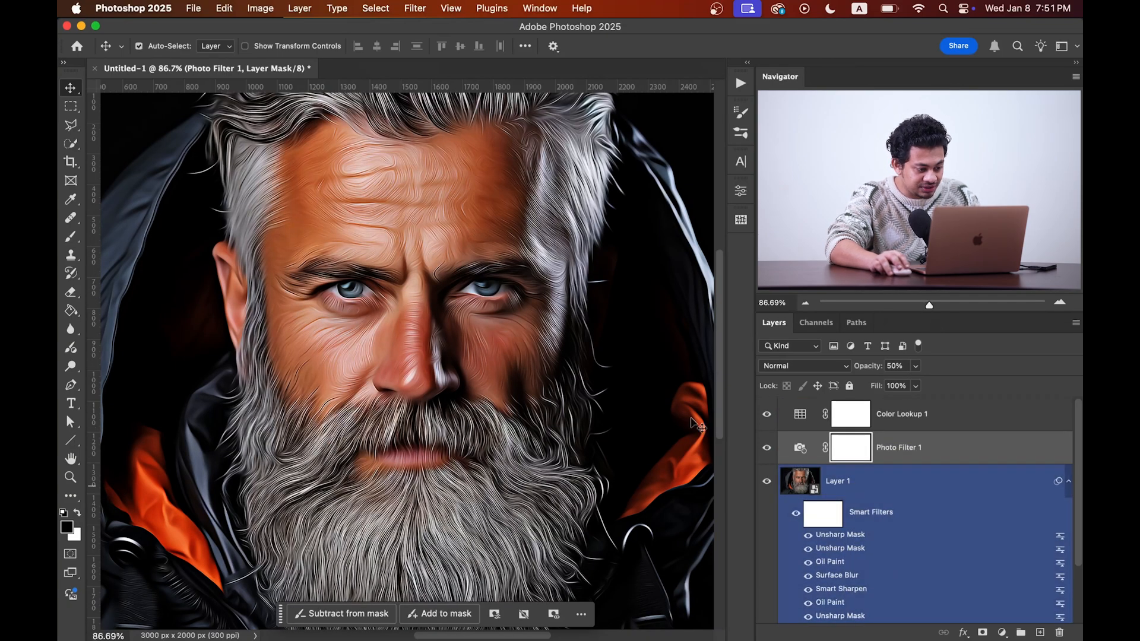
# Step: Add a layer mask to the filtered portrait layer and switch to the Brush tool with a soft round brush
pyautogui.click(838, 486)
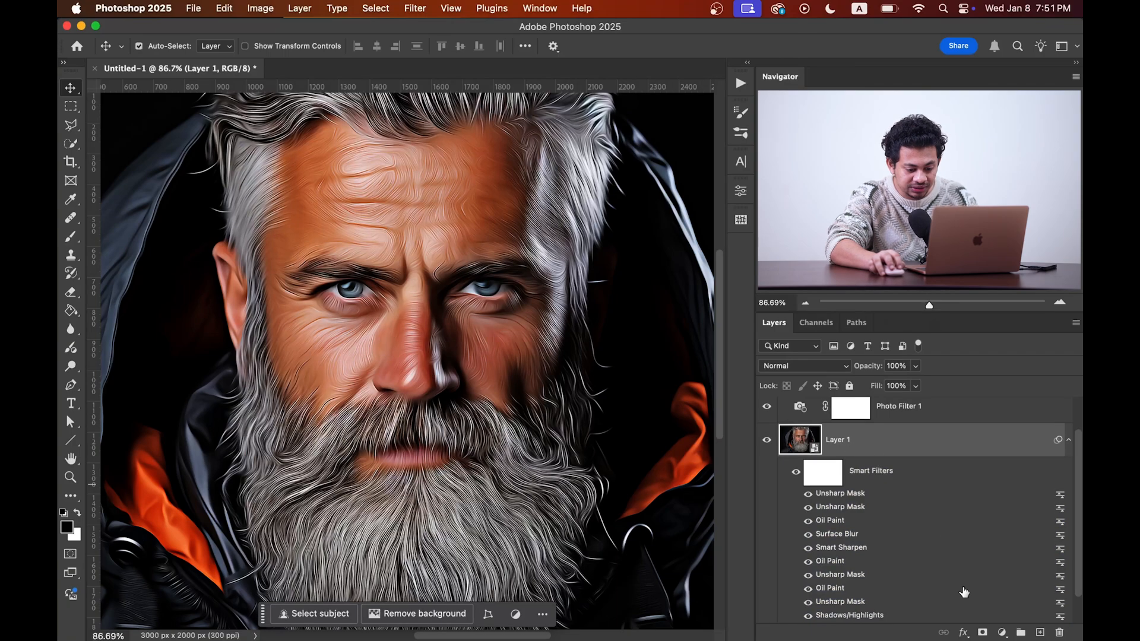
pyautogui.click(982, 632)
pyautogui.press('b')
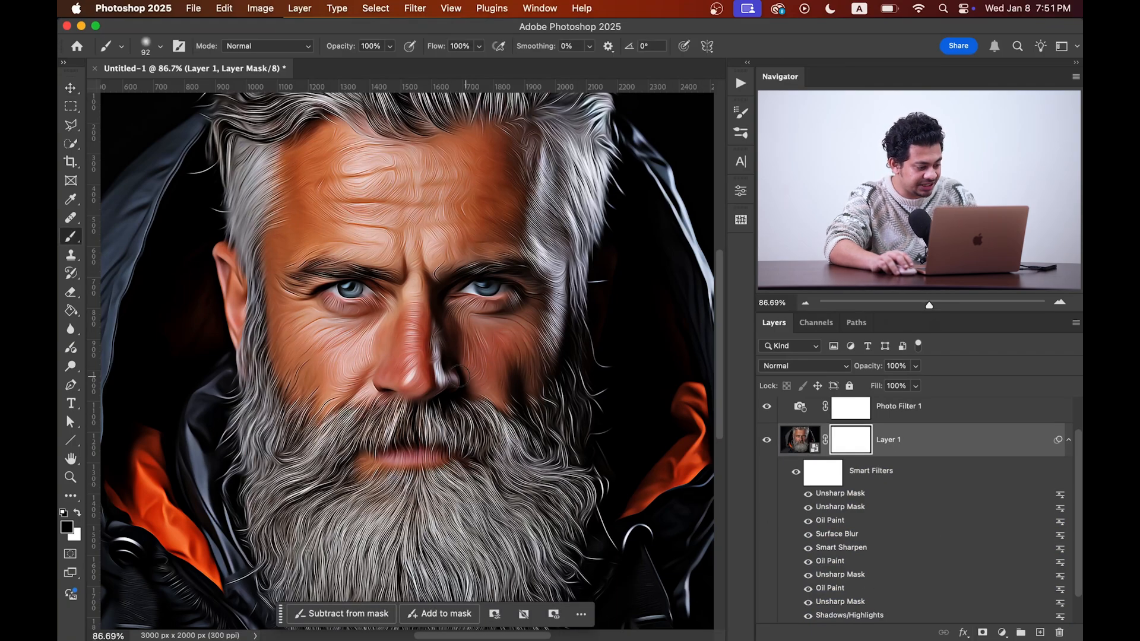
pyautogui.scroll(3, 345, 289)
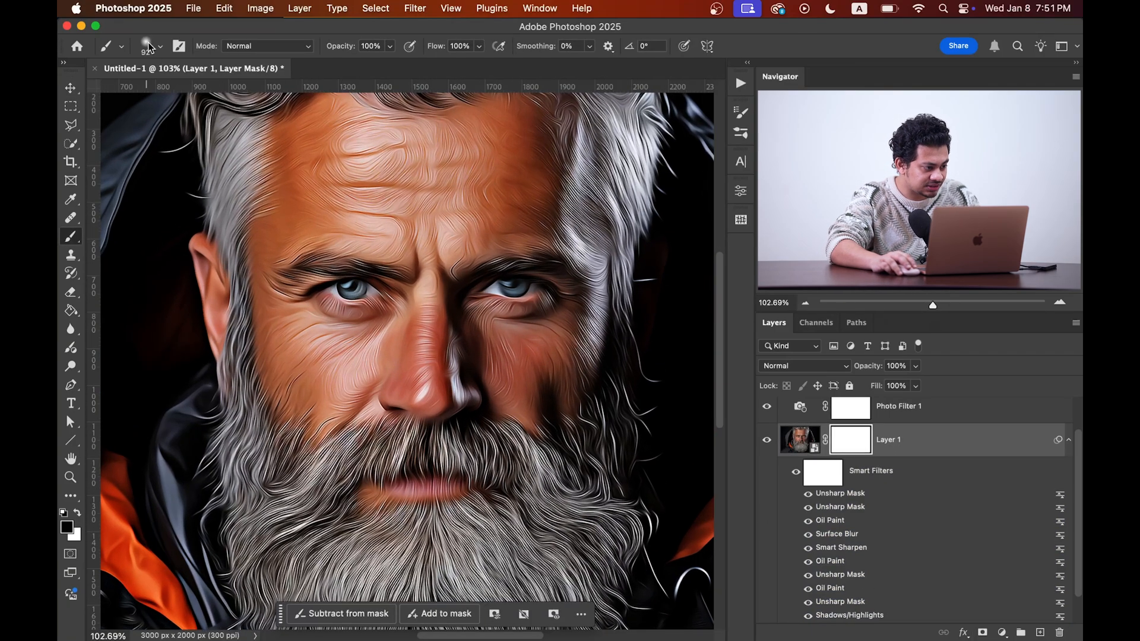
pyautogui.click(149, 47)
pyautogui.click(219, 37)
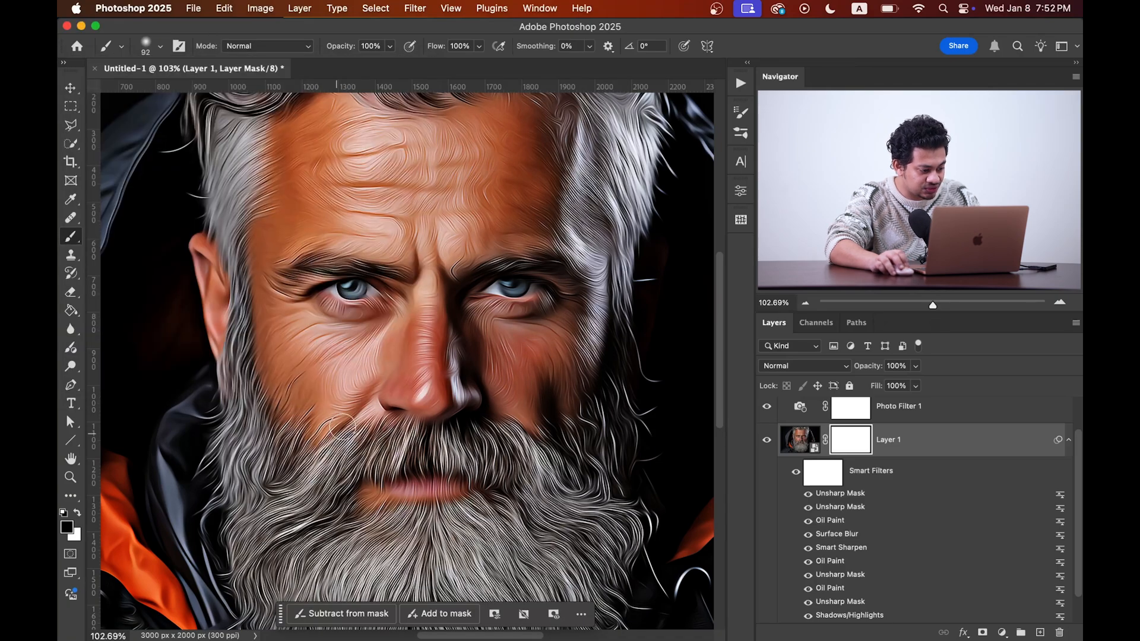
pyautogui.scroll(2, 336, 330)
# Step: Set the brush opacity to 14% and paint black on the mask over both eyes
pyautogui.moveTo(350, 52); pyautogui.dragTo(280, 56)
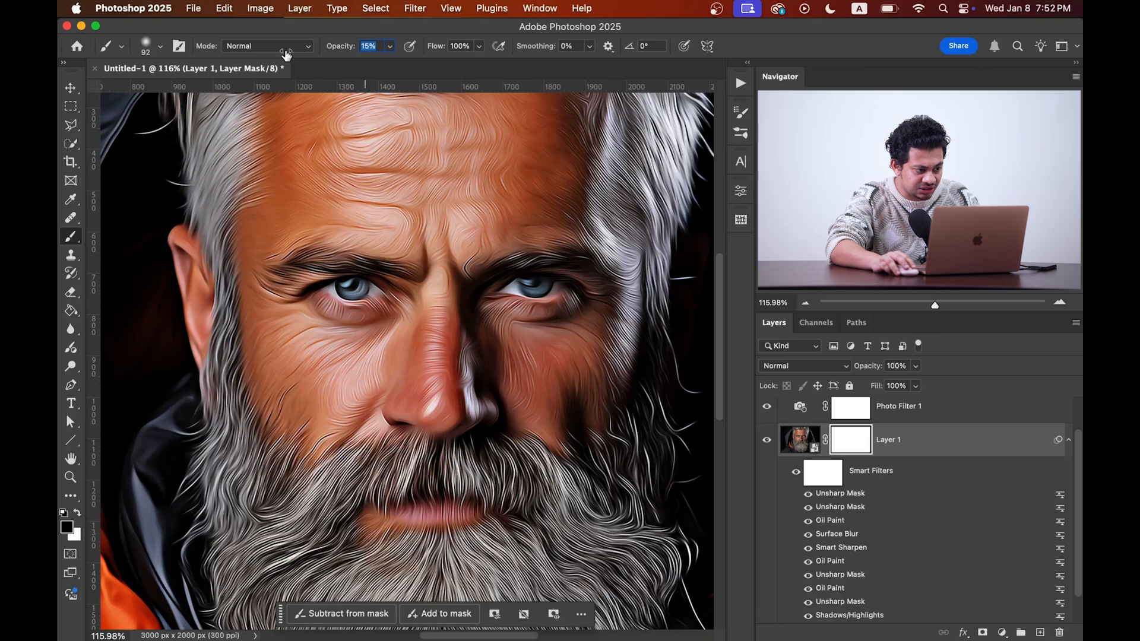
pyautogui.moveTo(392, 276); pyautogui.dragTo(358, 283)
pyautogui.scroll(2, 389, 304)
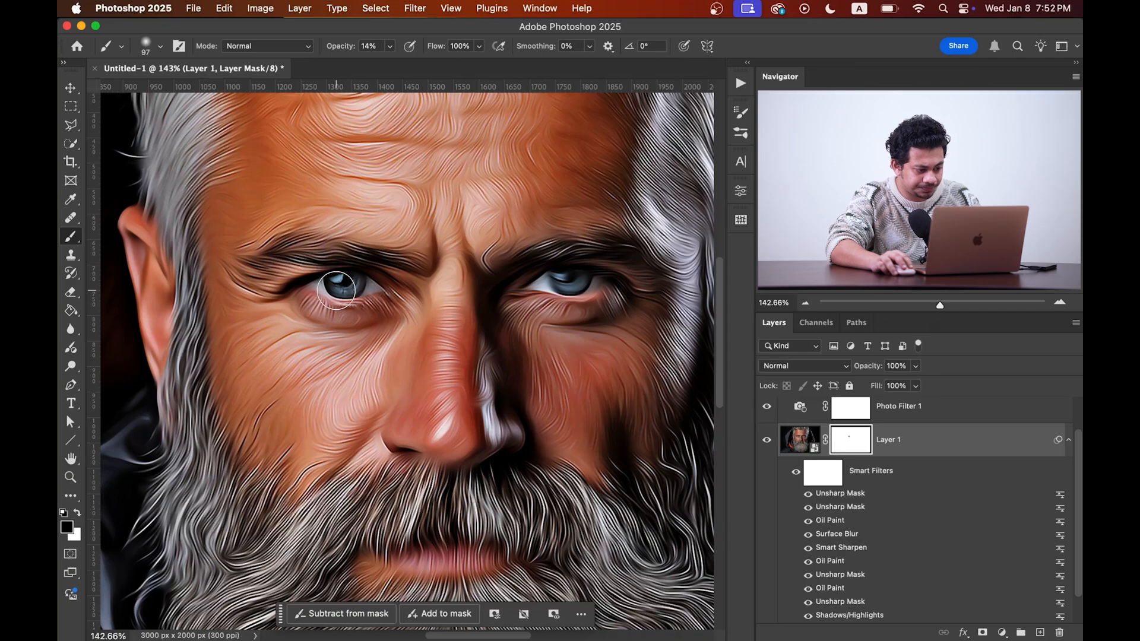
pyautogui.moveTo(566, 286)
pyautogui.mouseDown()
pyautogui.moveTo(578, 284)
pyautogui.moveTo(533, 289)
pyautogui.moveTo(589, 282)
pyautogui.mouseUp()
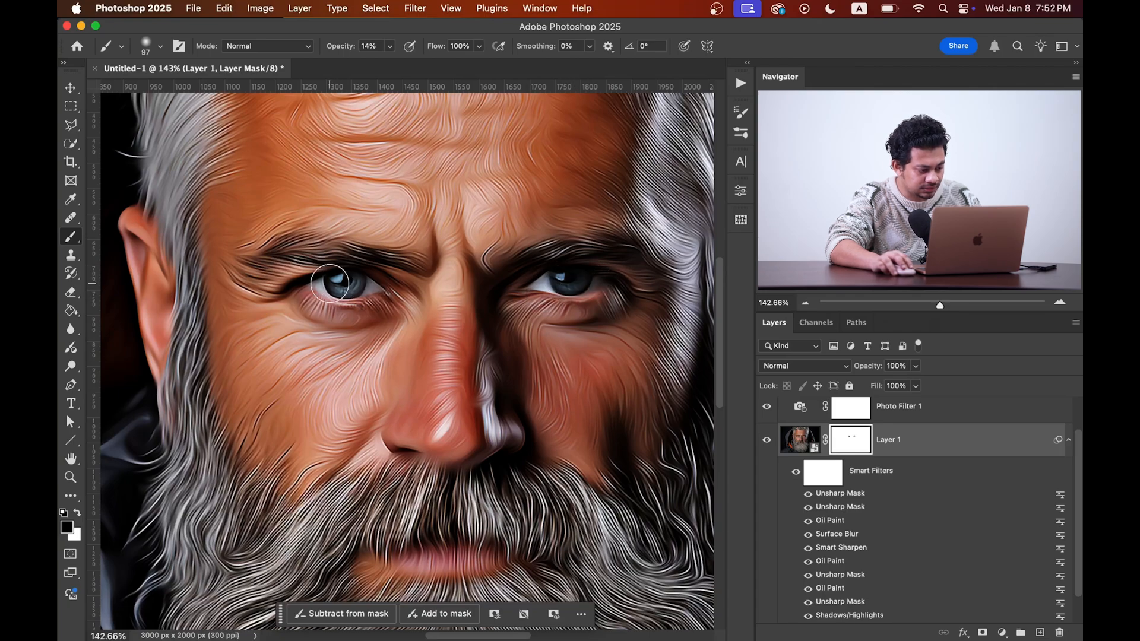
# Step: Switch the foreground to white and paint over both eyes on the mask again
pyautogui.press('x')
pyautogui.moveTo(347, 287); pyautogui.dragTo(366, 286)
pyautogui.moveTo(553, 277); pyautogui.dragTo(599, 284)
pyautogui.moveTo(376, 294); pyautogui.dragTo(367, 289)
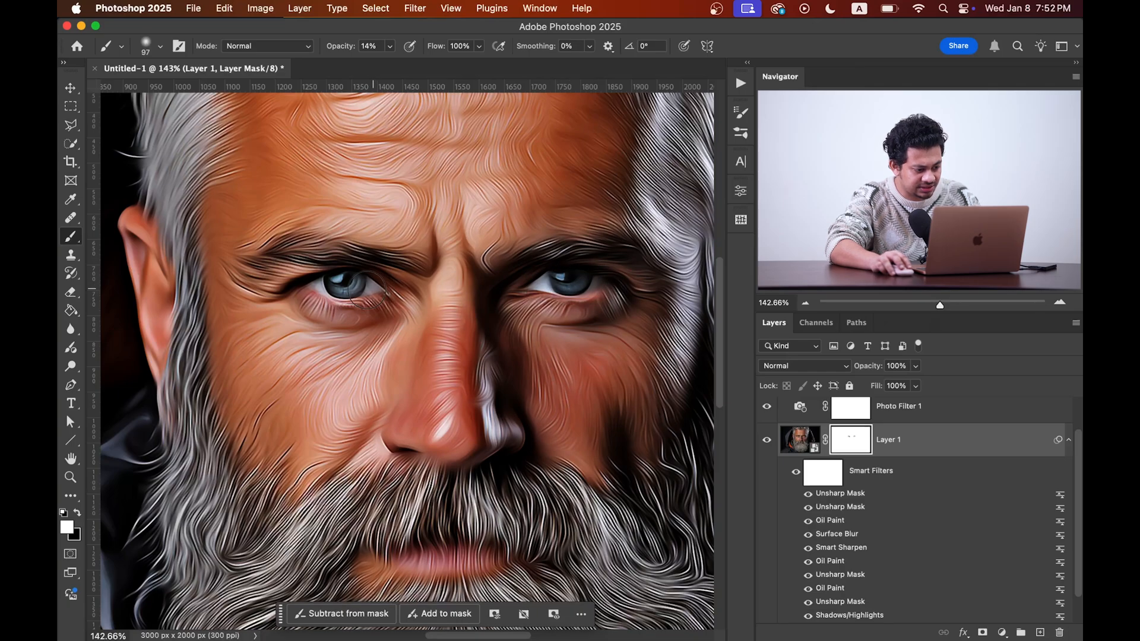
# Step: Paint with white on the mask over the forehead and nose
pyautogui.press('super+0')
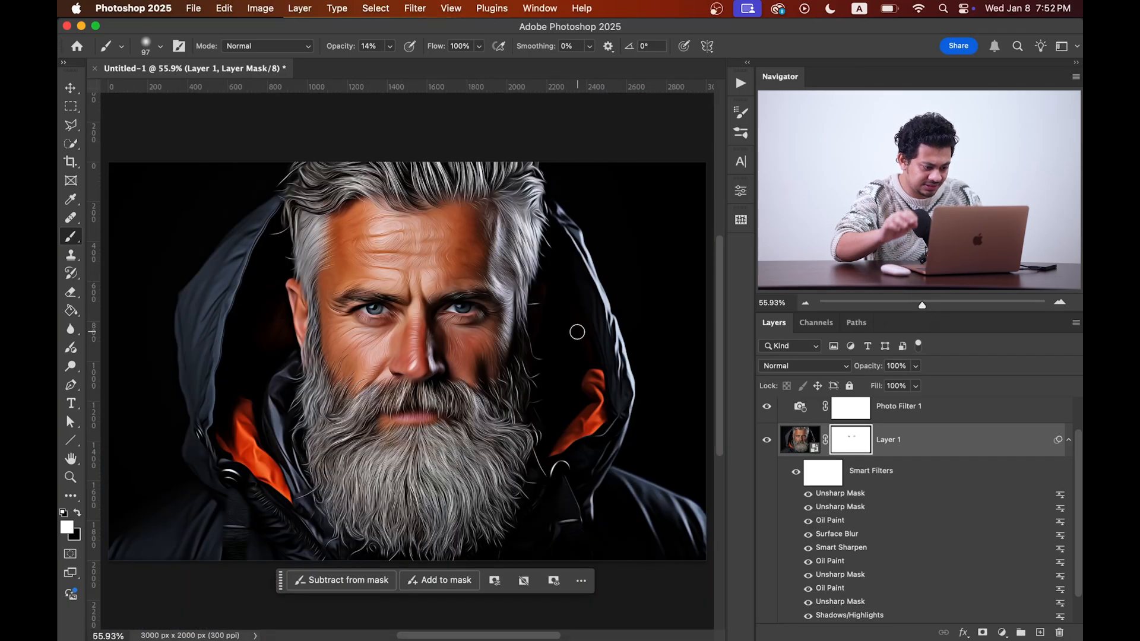
pyautogui.scroll(5, 534, 352)
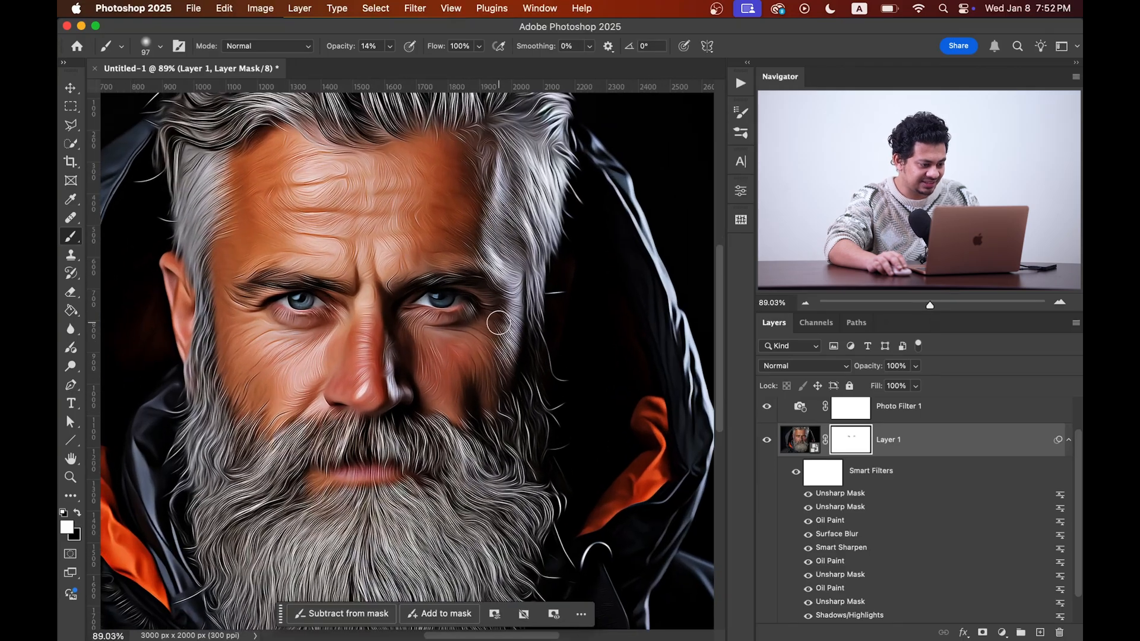
pyautogui.scroll(3, 479, 255)
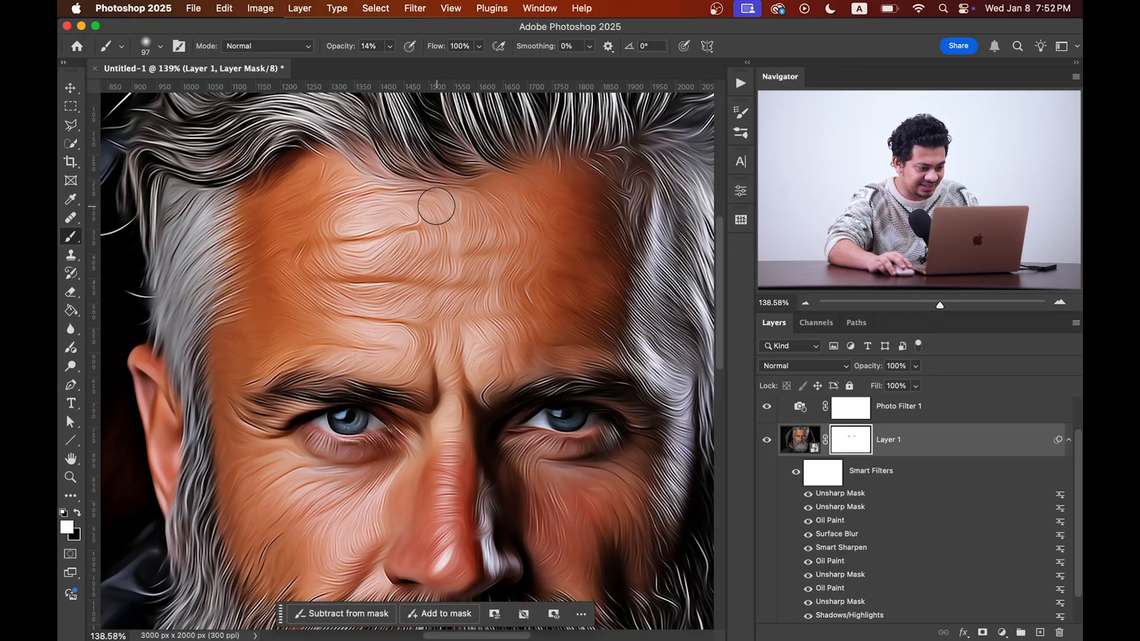
pyautogui.moveTo(519, 480); pyautogui.dragTo(488, 310)
pyautogui.moveTo(472, 400); pyautogui.dragTo(456, 247)
pyautogui.moveTo(466, 449); pyautogui.dragTo(466, 334)
pyautogui.moveTo(456, 387); pyautogui.dragTo(447, 442)
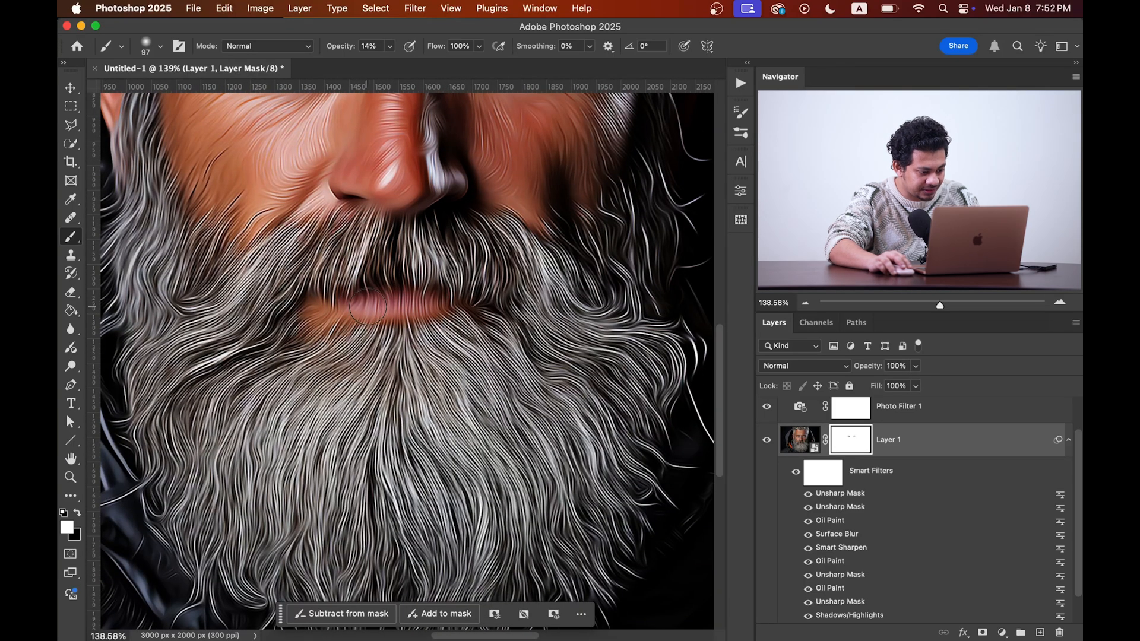
# Step: Switch the foreground to black and paint on the mask over the beard beside the mouth
pyautogui.press('x')
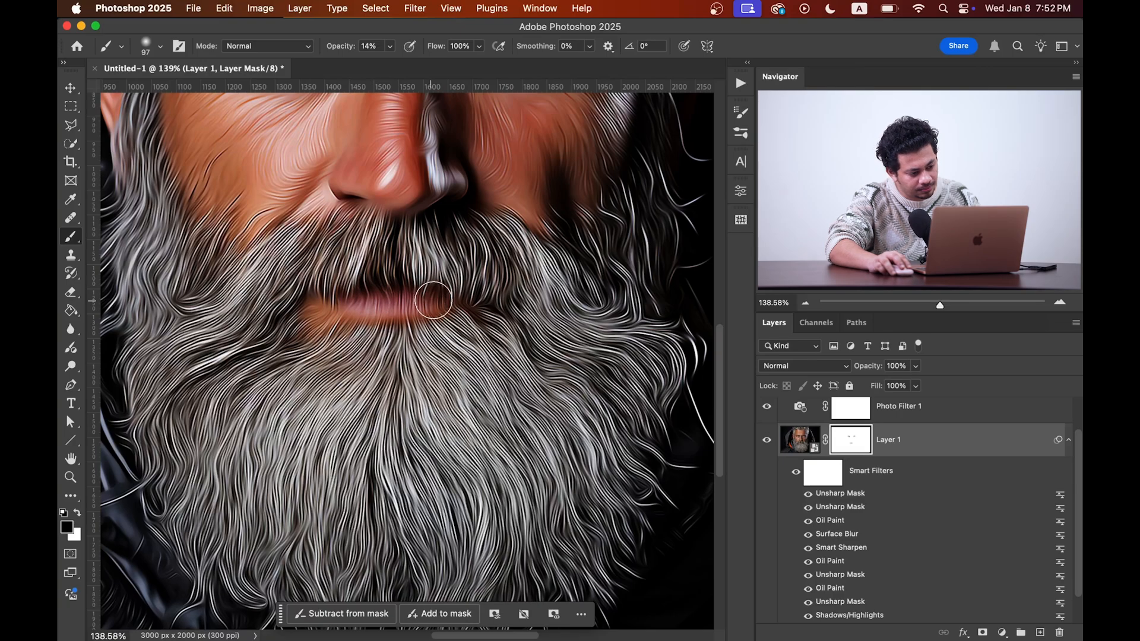
pyautogui.scroll(-5, 485, 319)
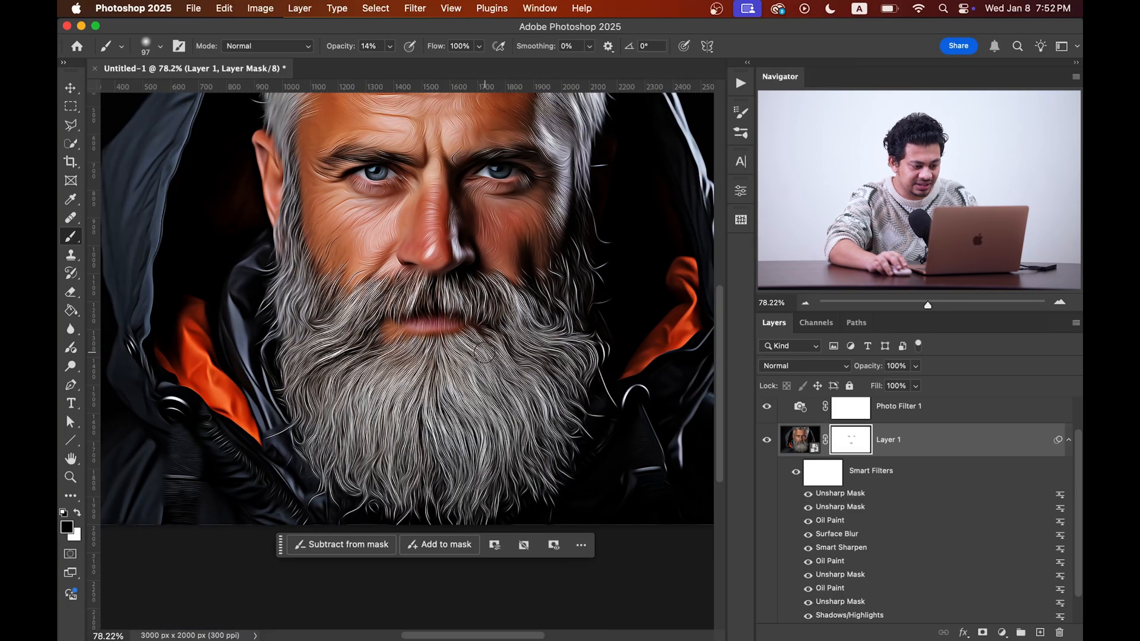
pyautogui.moveTo(539, 291); pyautogui.dragTo(520, 334)
pyautogui.scroll(5, 549, 213)
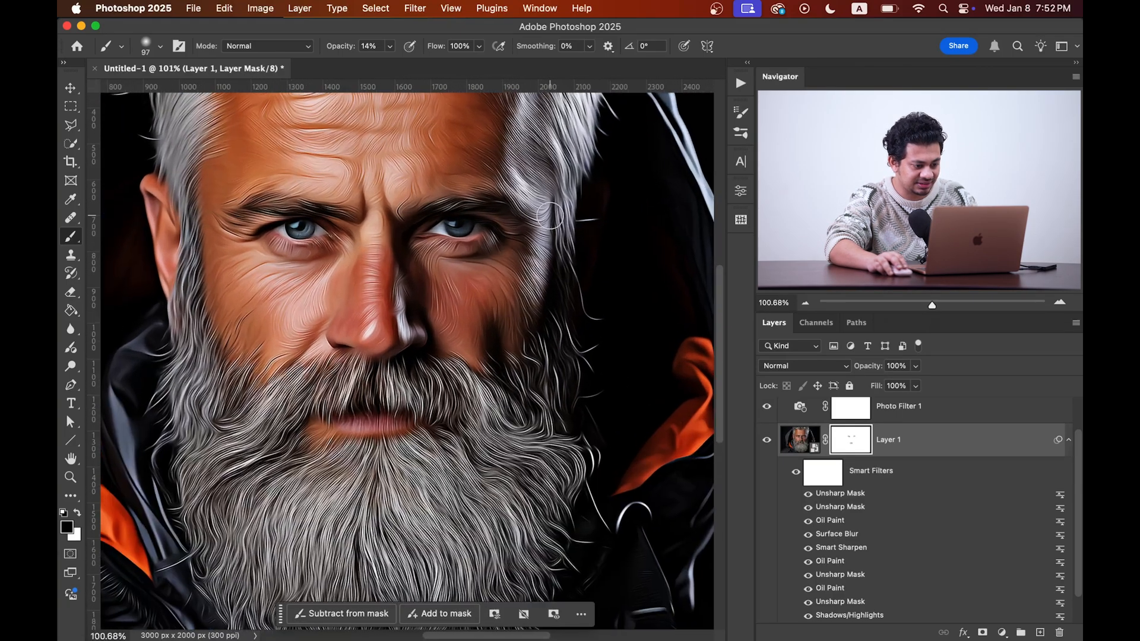